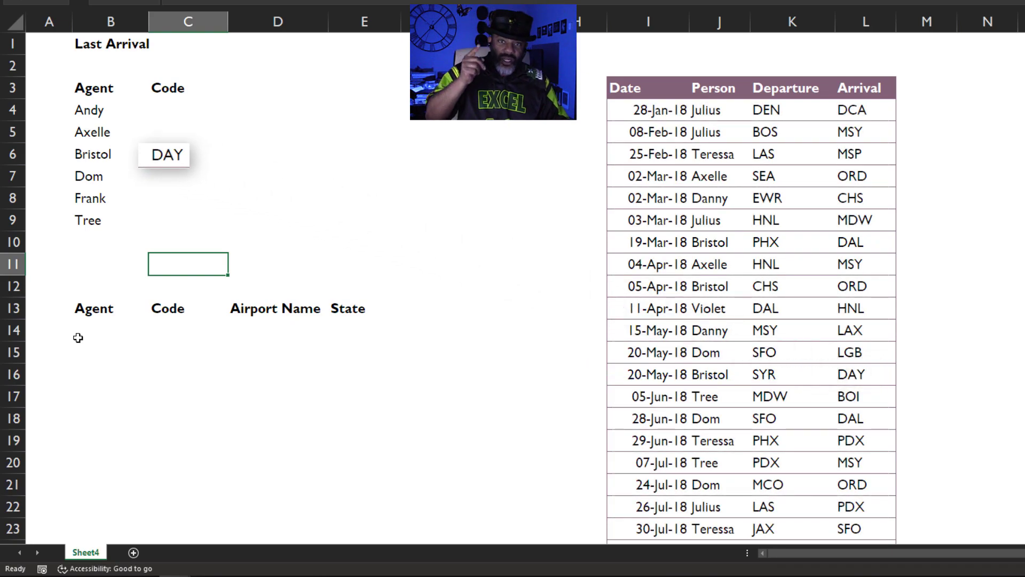
Enter =XLOOKUP(B4,Table1[Person],Table1[Arrival],"no travel",0,-1) in Andy's Code cell C4
click(155, 104)
text(=)
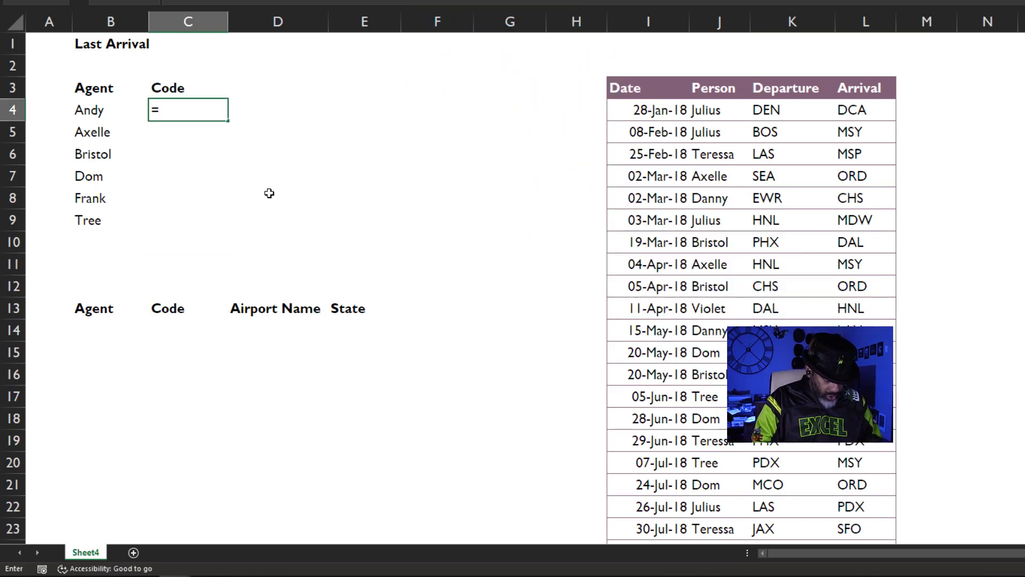
text(xl)
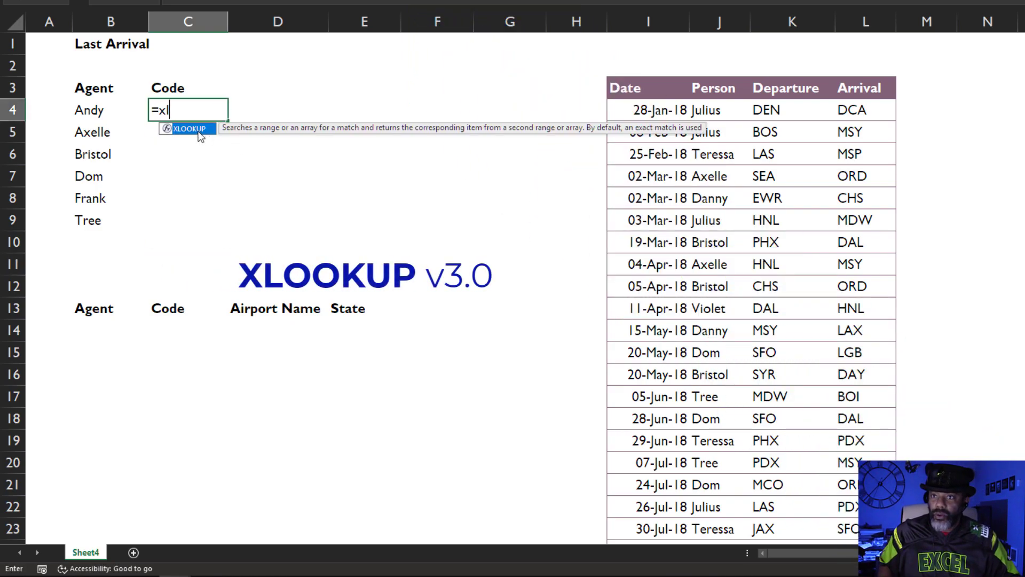
double_click(198, 130)
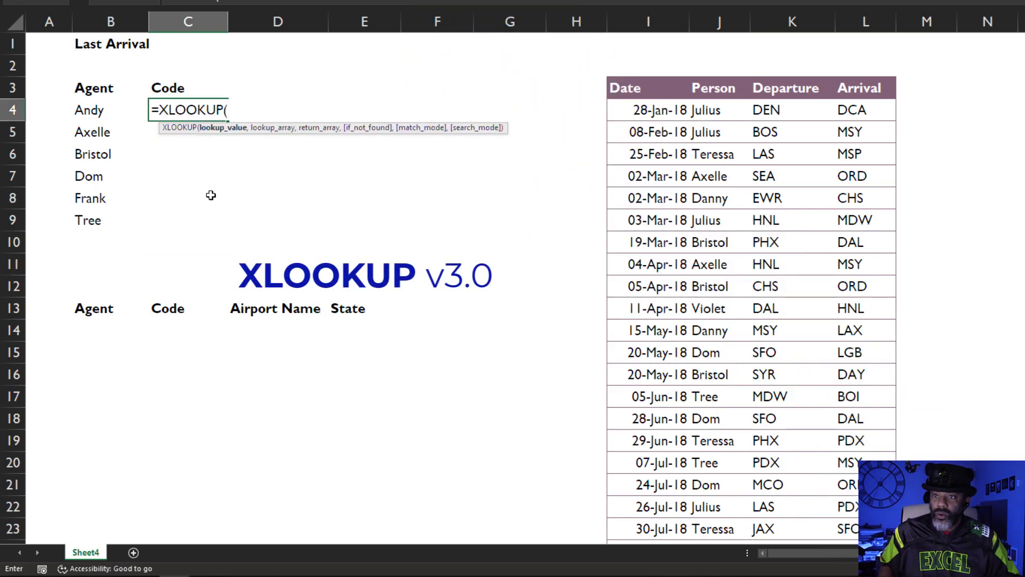
click(102, 108)
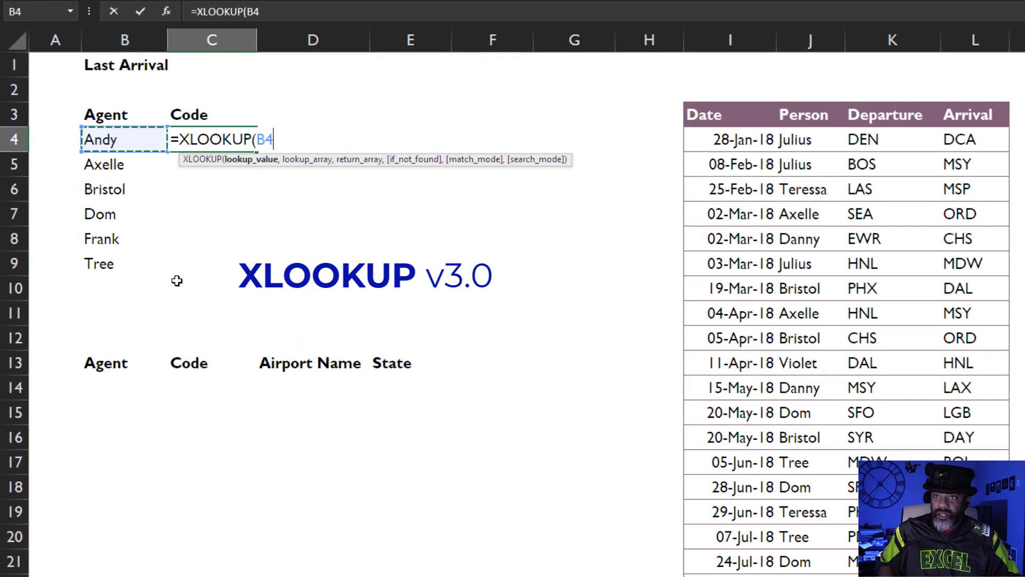
text(,)
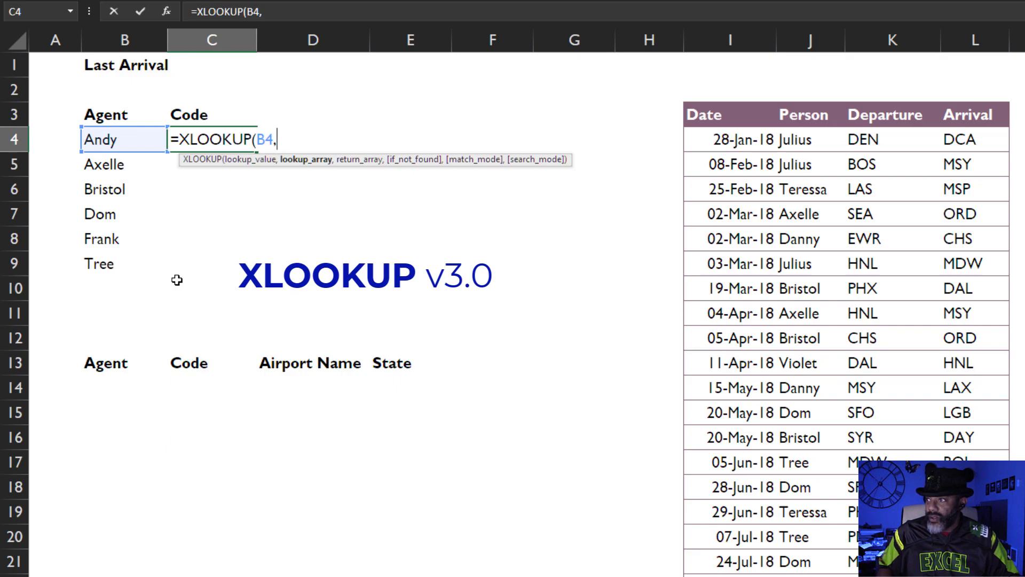
click(798, 100)
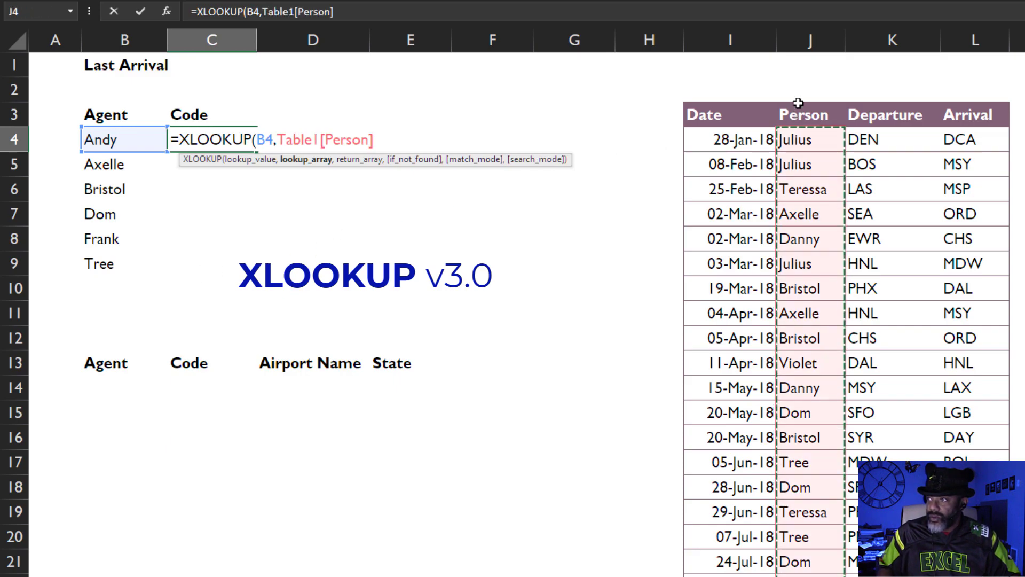
text(,)
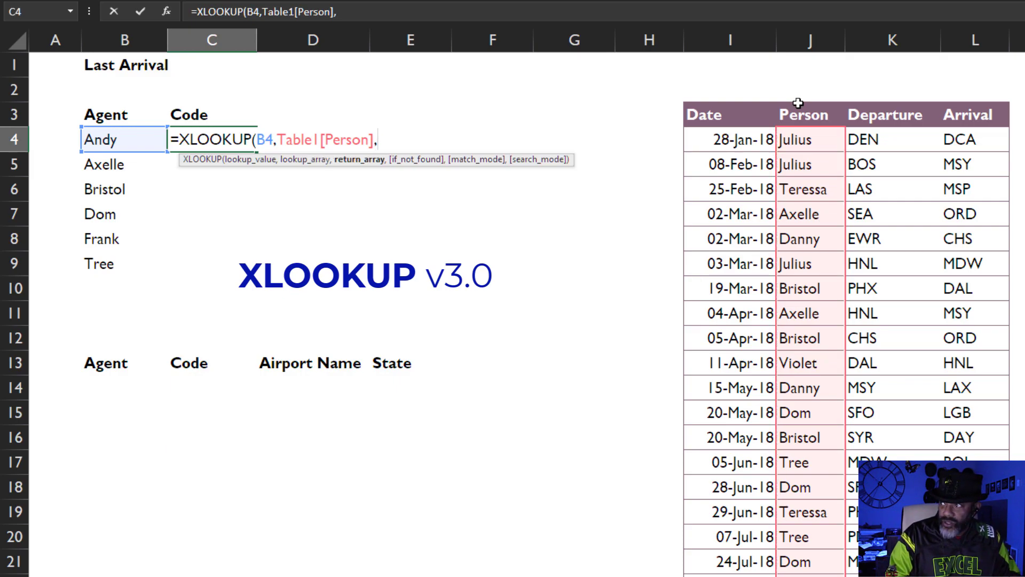
click(965, 101)
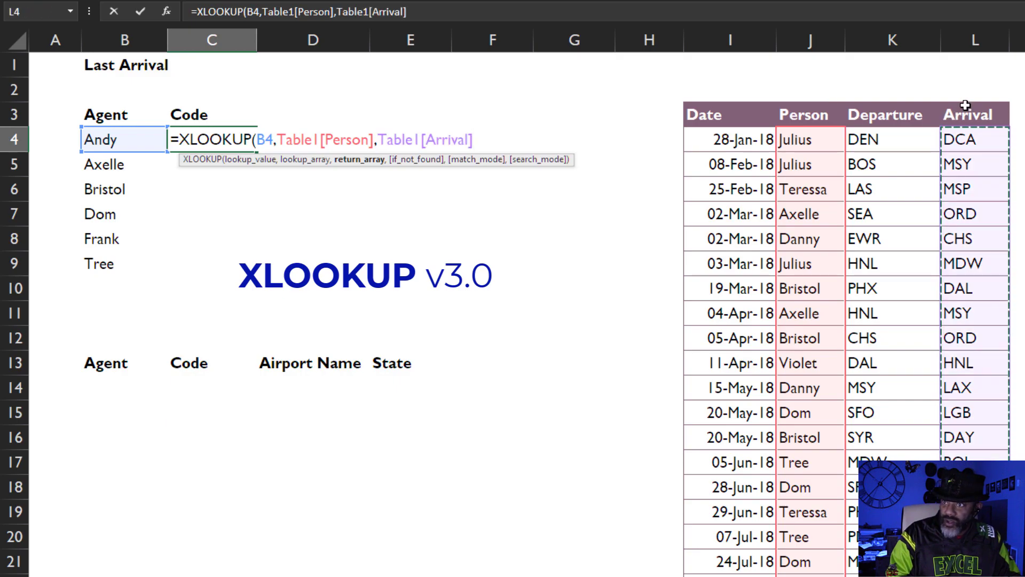
text(,)
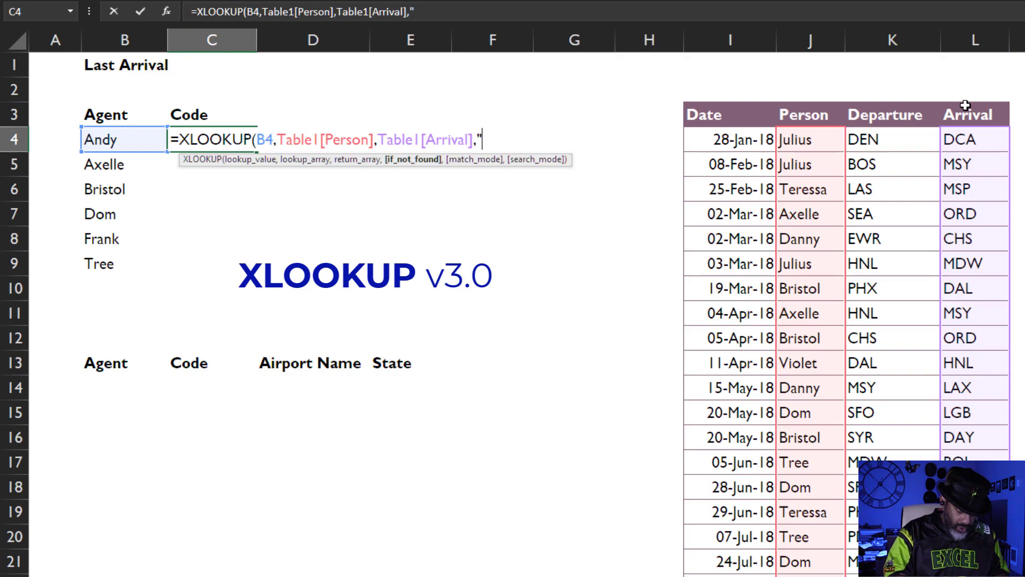
text(no travel)
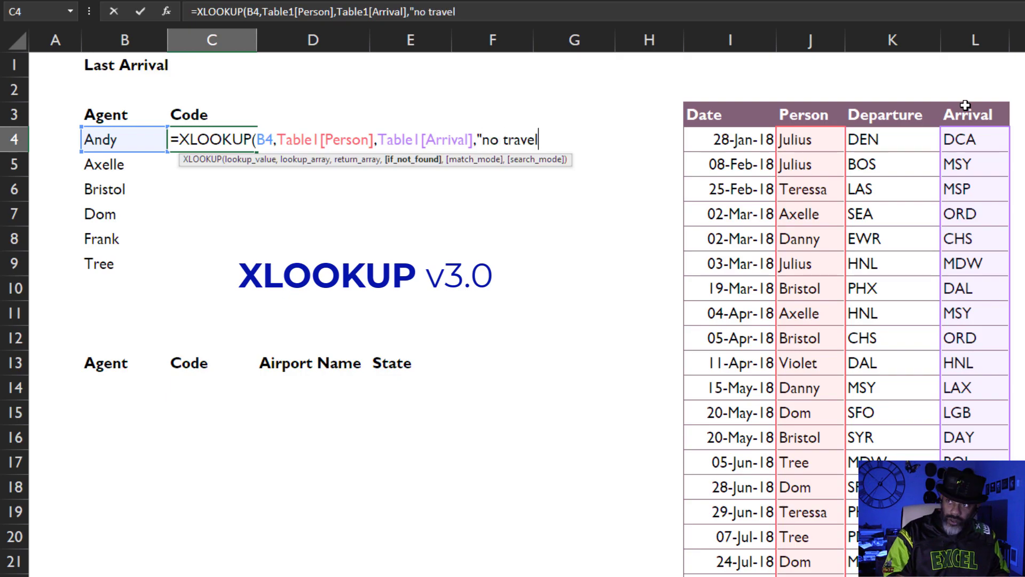
text(",)
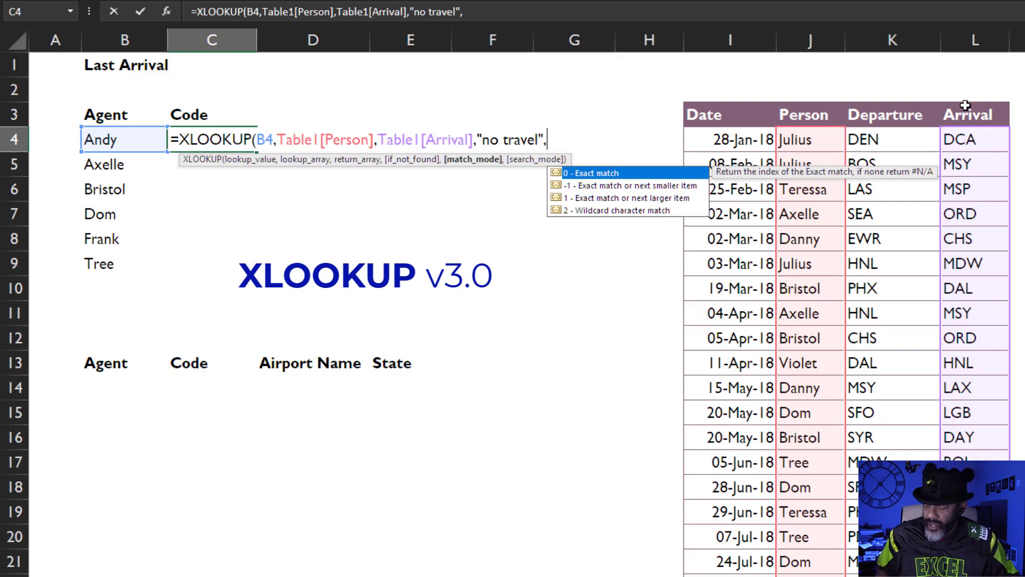
text(0,)
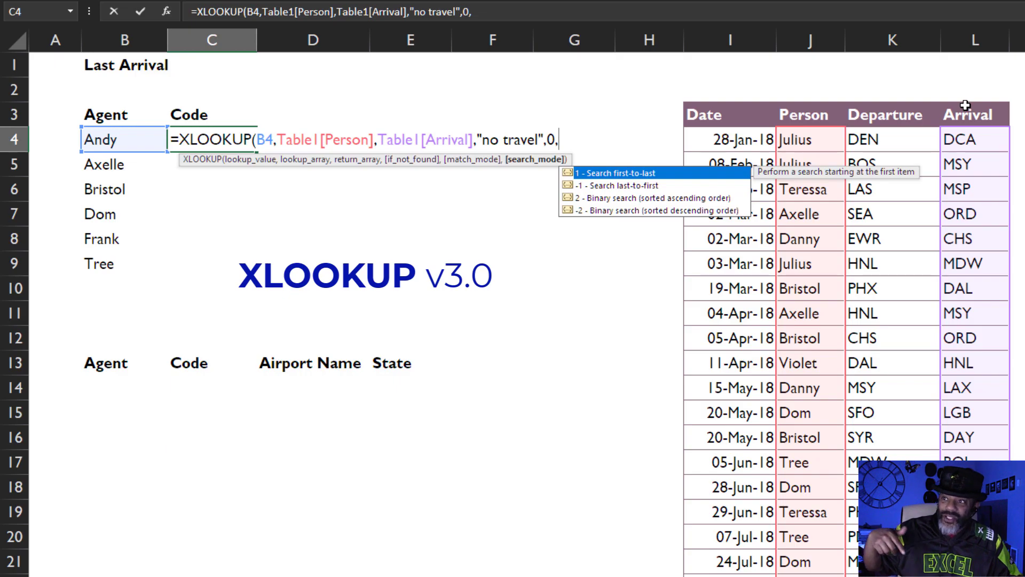
text(-1))
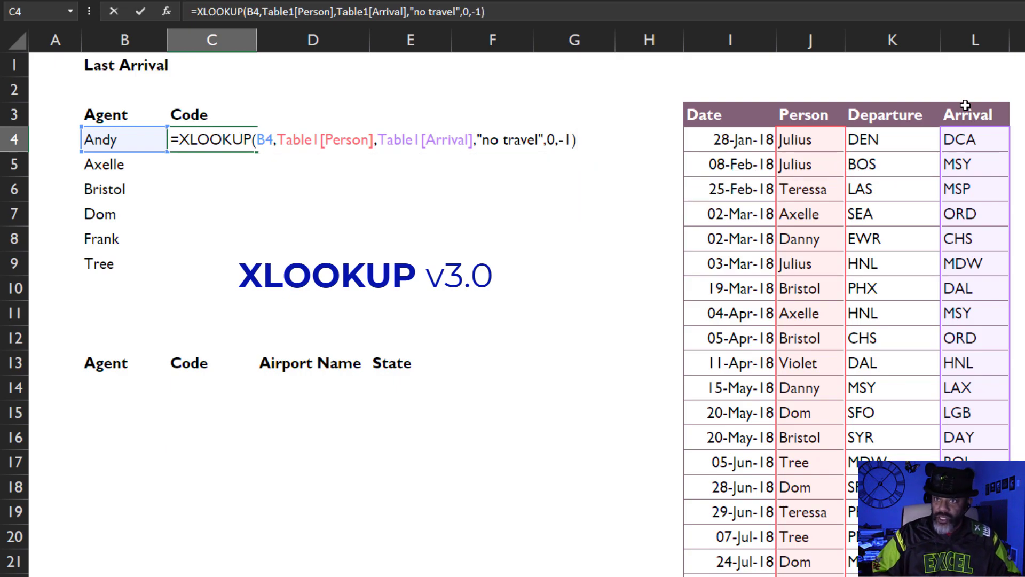
key(Return)
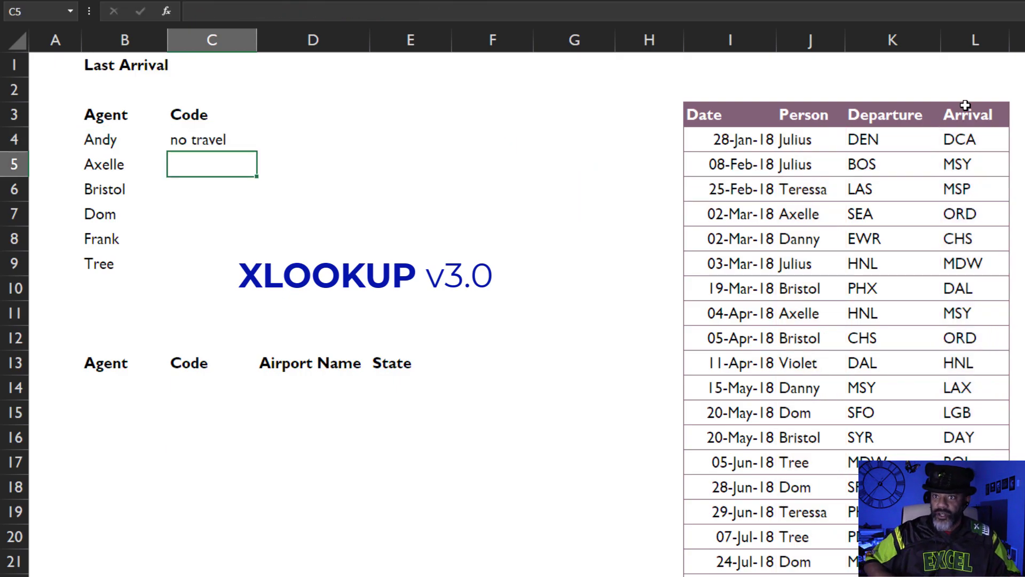
Fill the XLOOKUP formula down the Code column for every agent
click(196, 134)
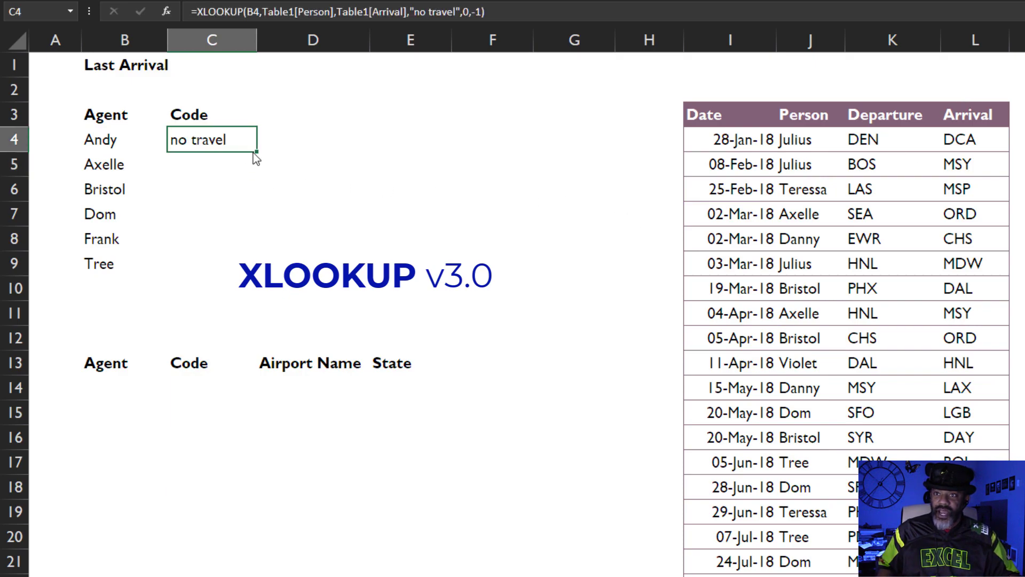
double_click(257, 152)
click(312, 272)
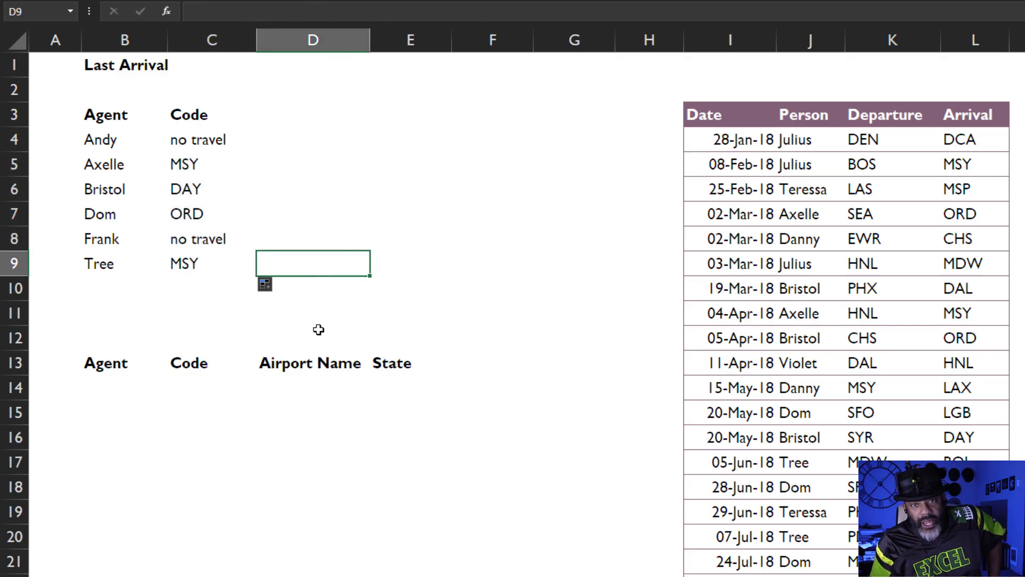
key(ctrl+End)
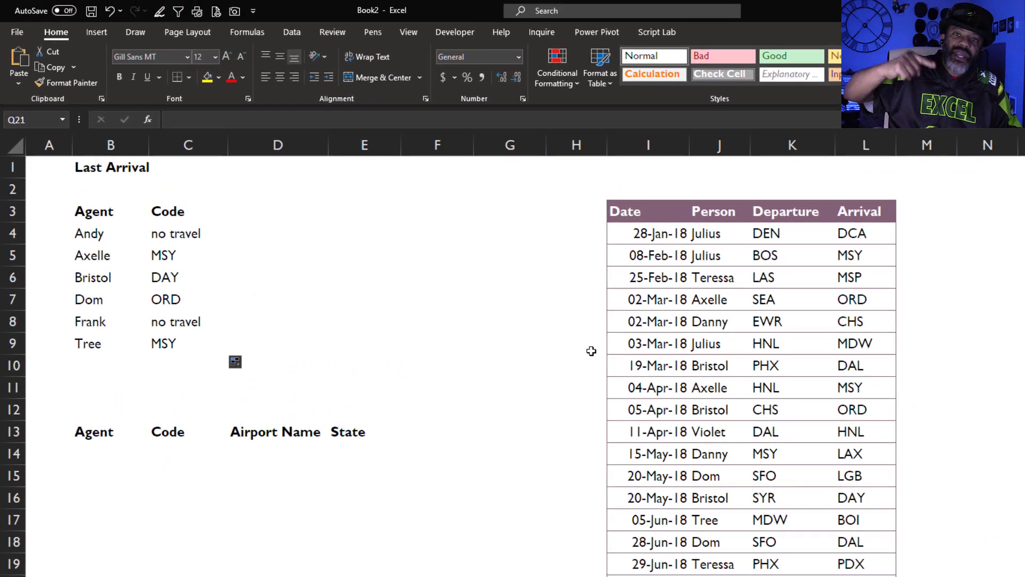
Start a From Web import via Get Data > From Other Sources
click(293, 33)
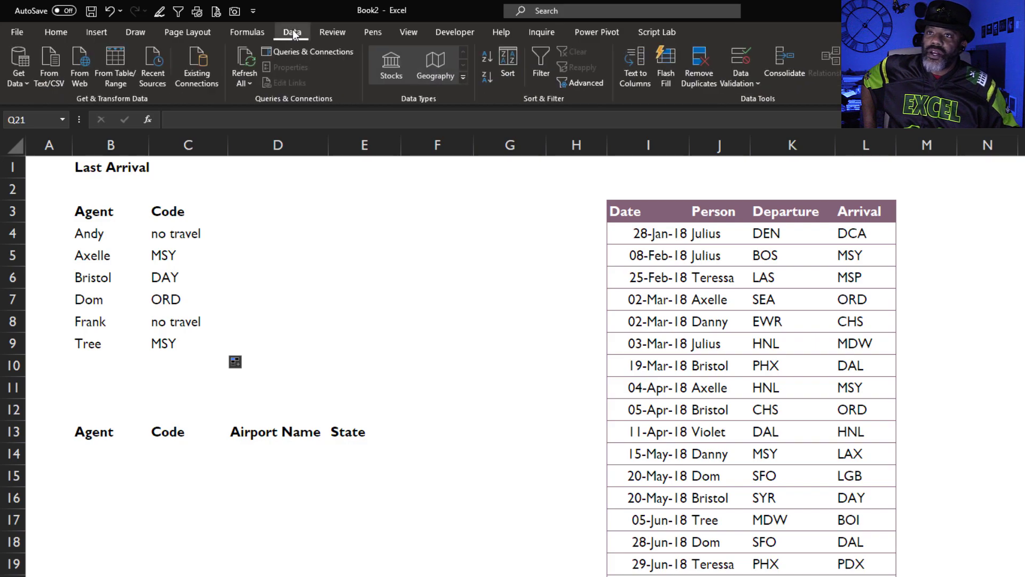
click(20, 79)
mouse_move(67, 230)
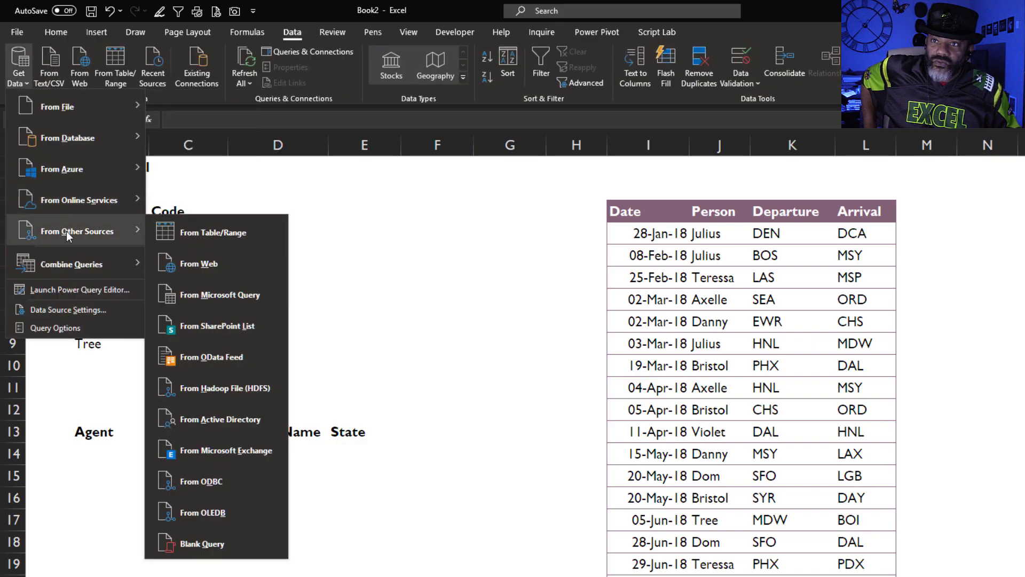
click(212, 263)
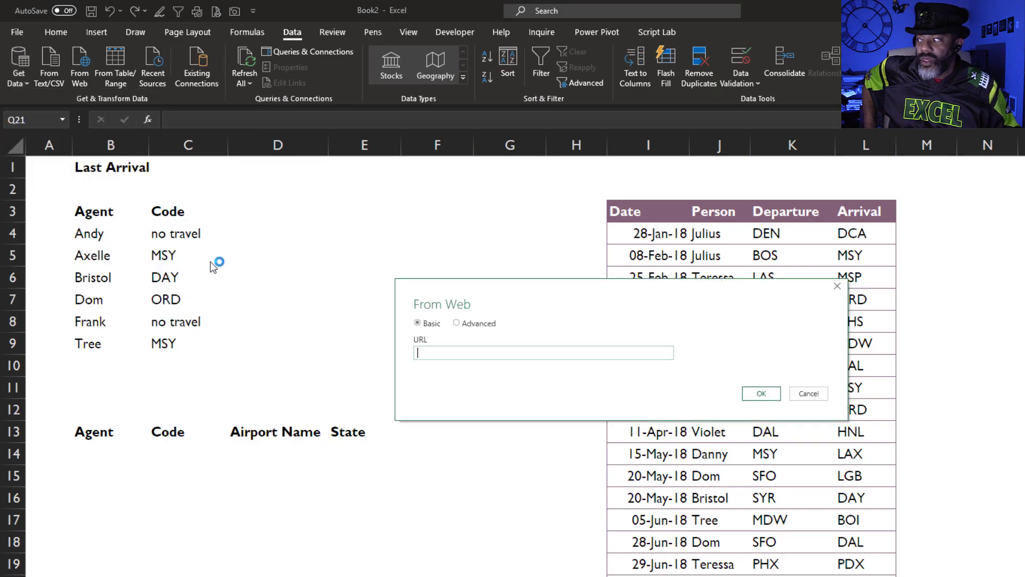
Paste the airport codes page URL and preview its Table 0 in the Navigator
right_click(507, 352)
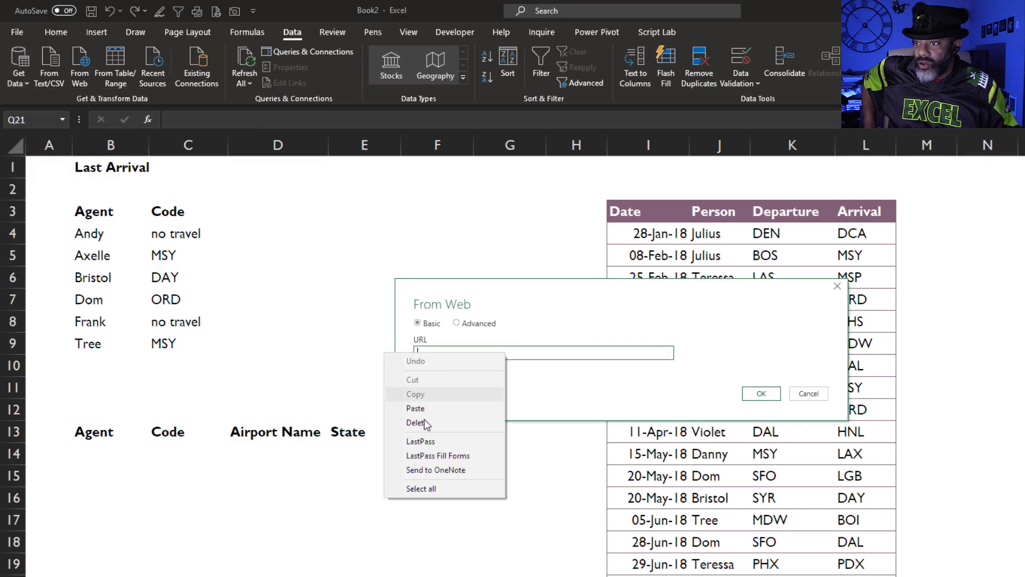
click(422, 408)
click(761, 394)
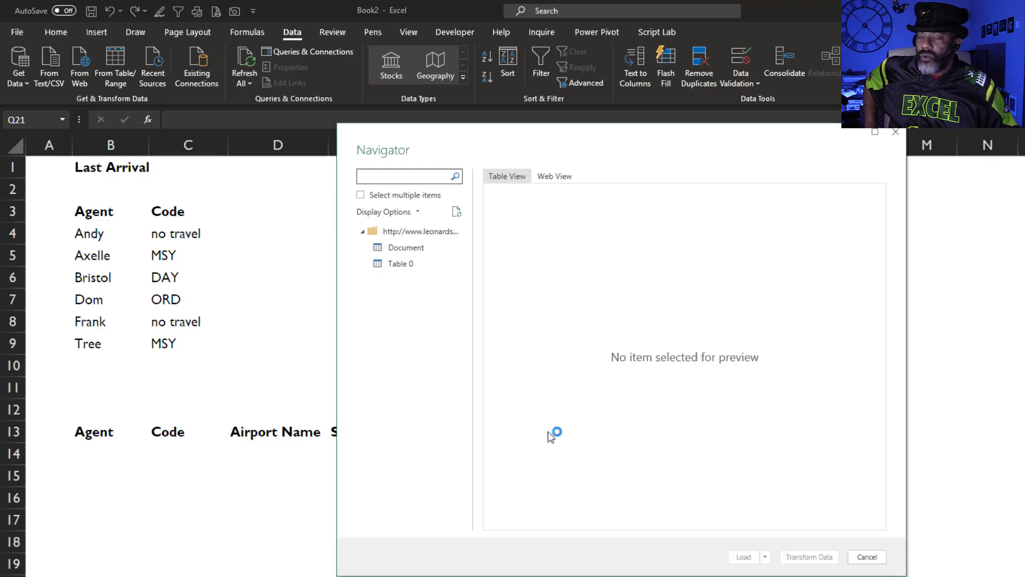
click(408, 249)
click(400, 263)
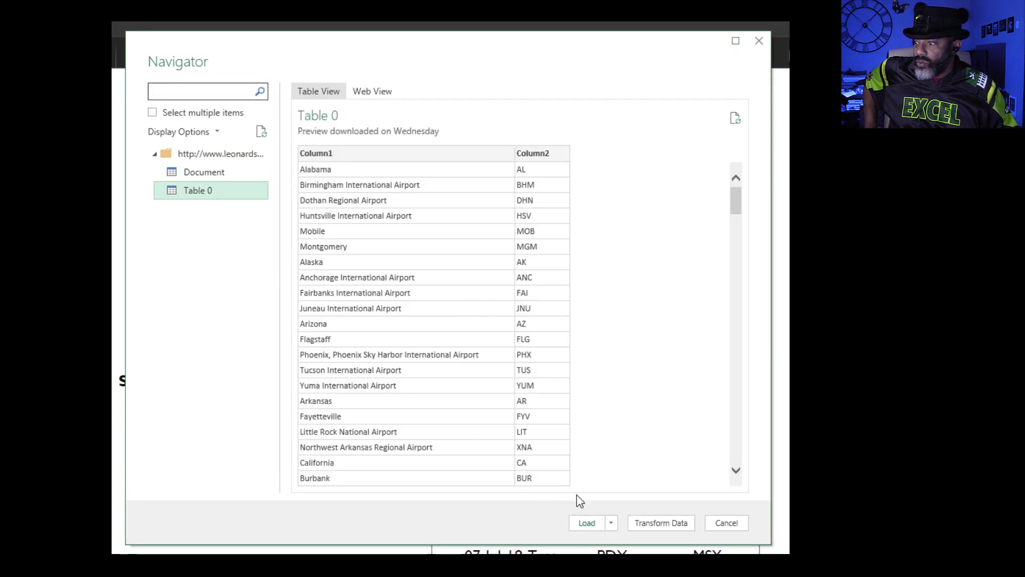
Load Table 0 into the Power Query Editor and bring up the Add Column tools
click(655, 524)
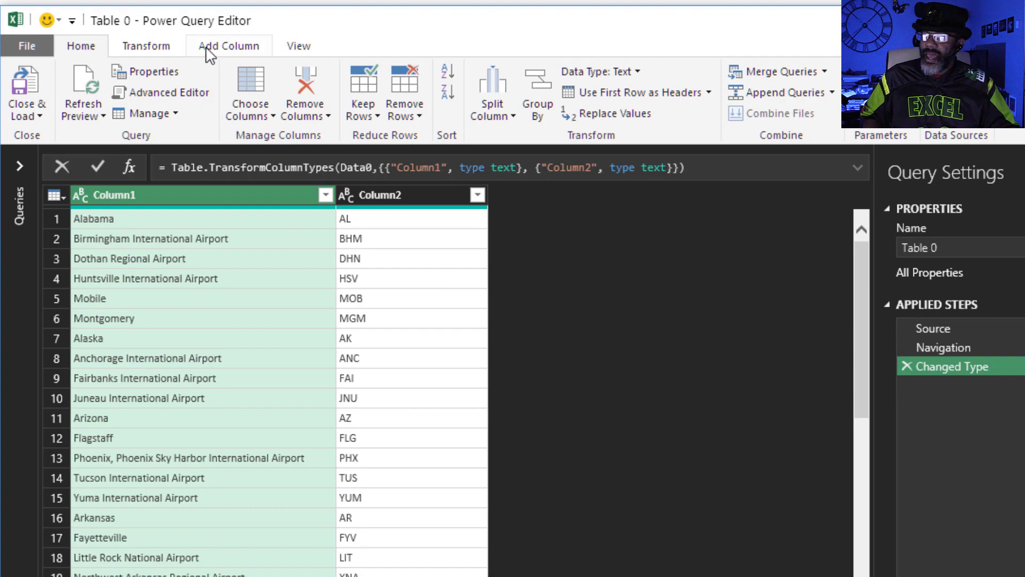
click(208, 53)
Add a custom column computing Text.Length([Column2])
click(99, 76)
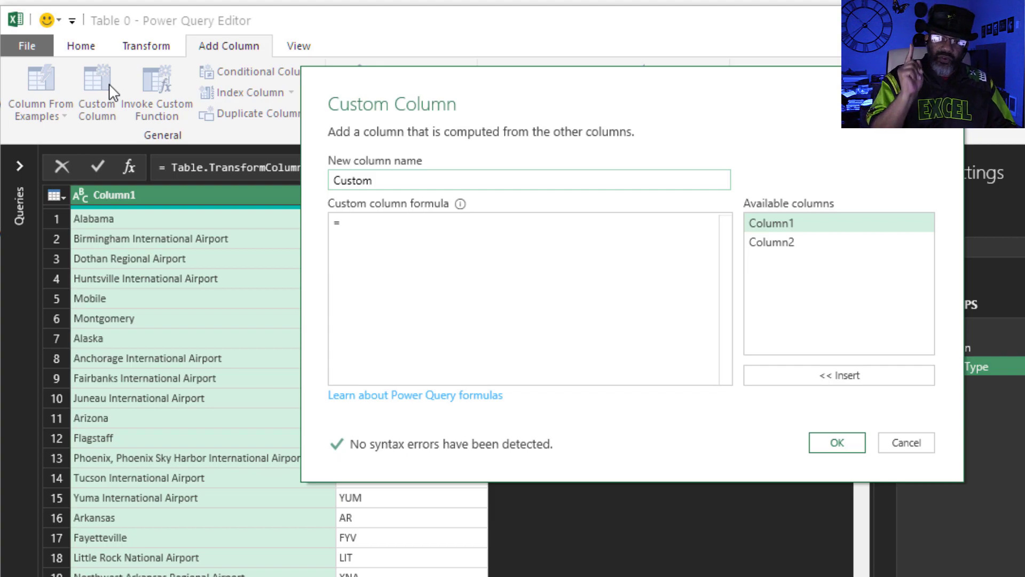
click(374, 226)
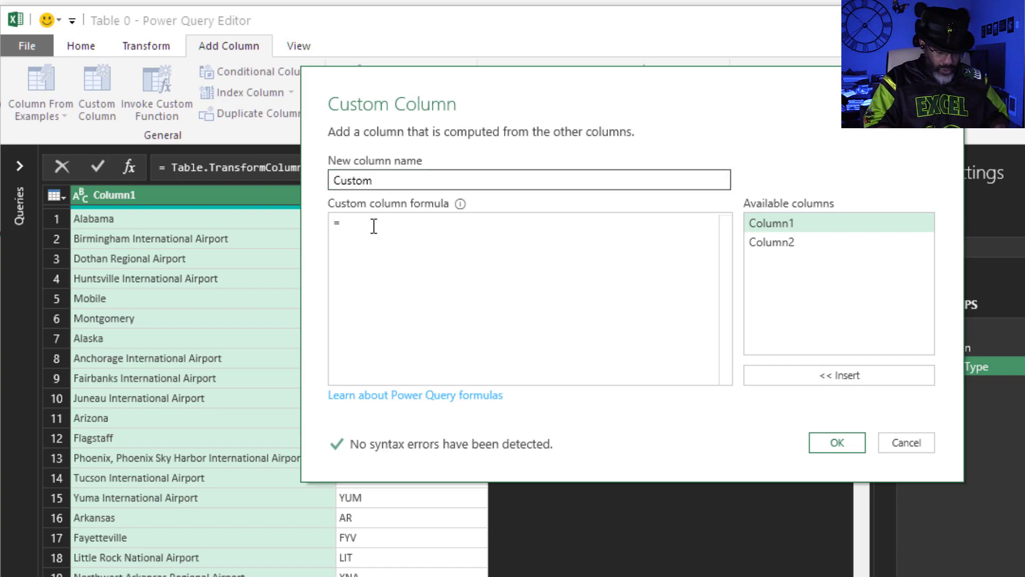
text(ength)
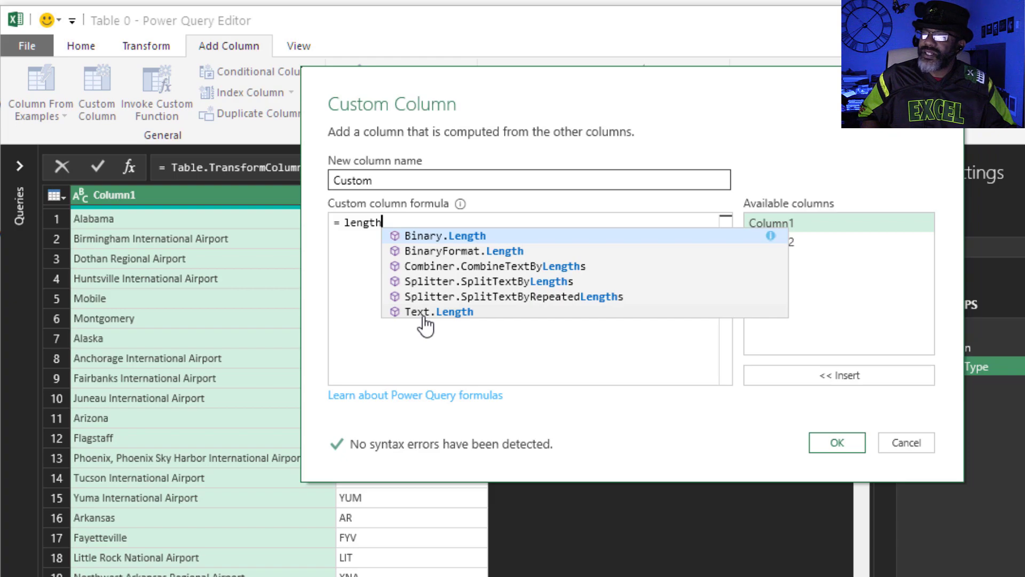
click(425, 314)
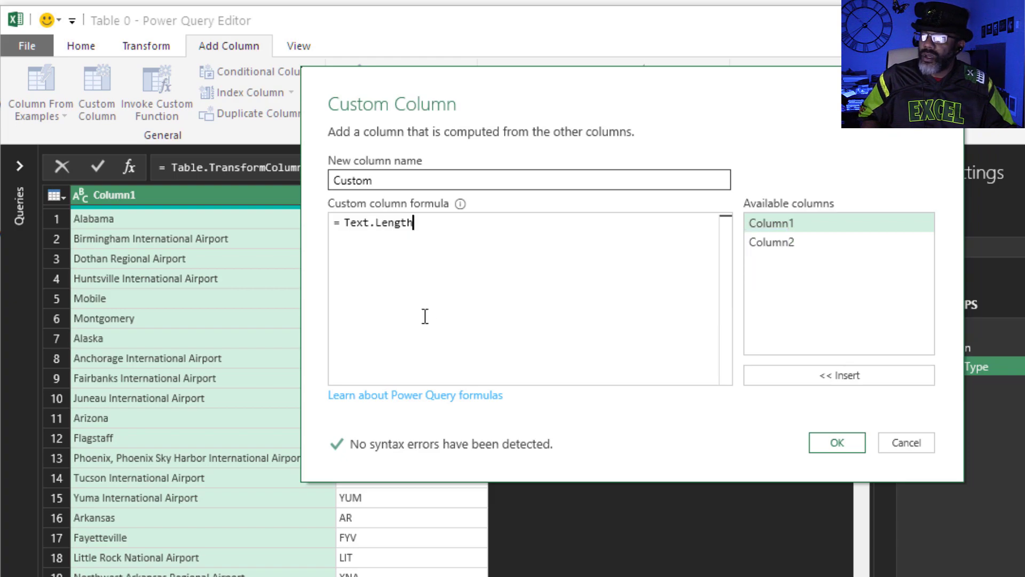
text(()
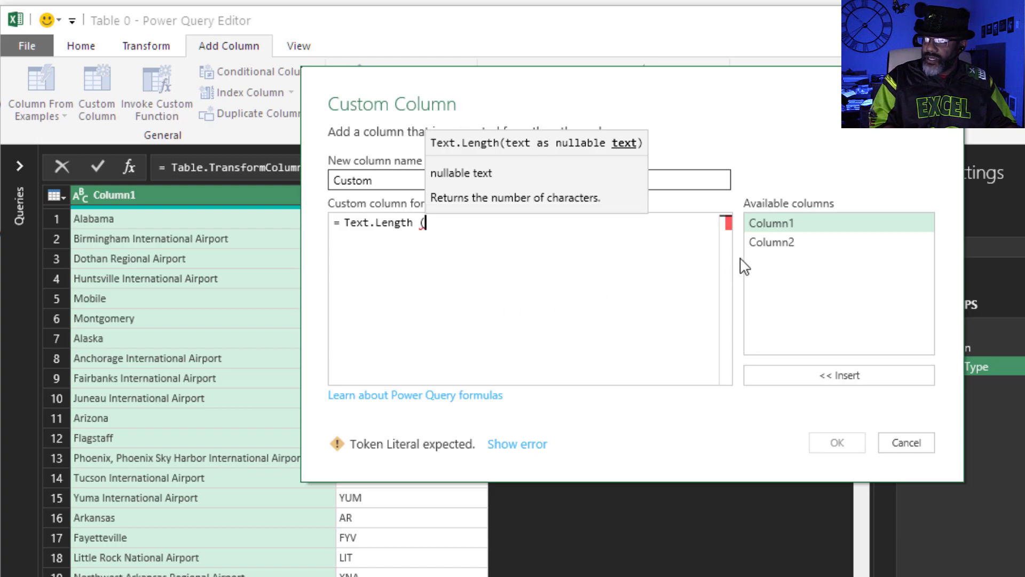
double_click(777, 243)
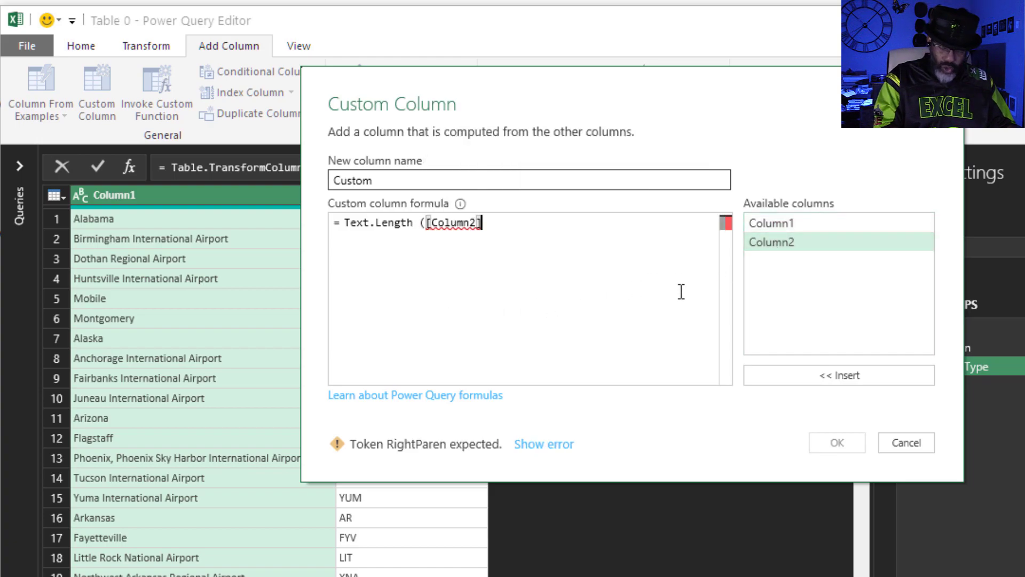
text())
click(837, 448)
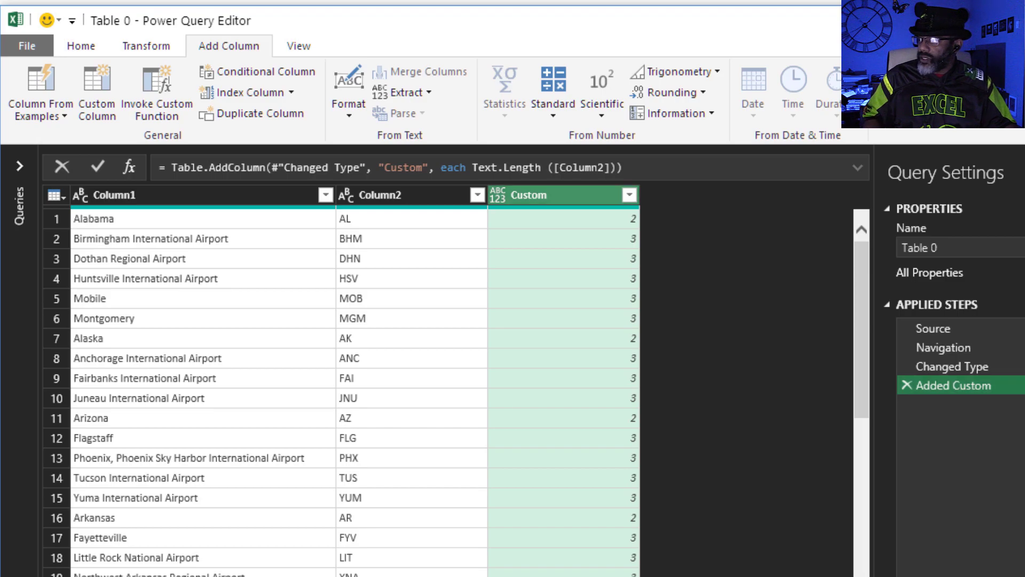
Revise the formula to if Text.Length([Column2]) = 2 then [Column1] else null
click(1017, 385)
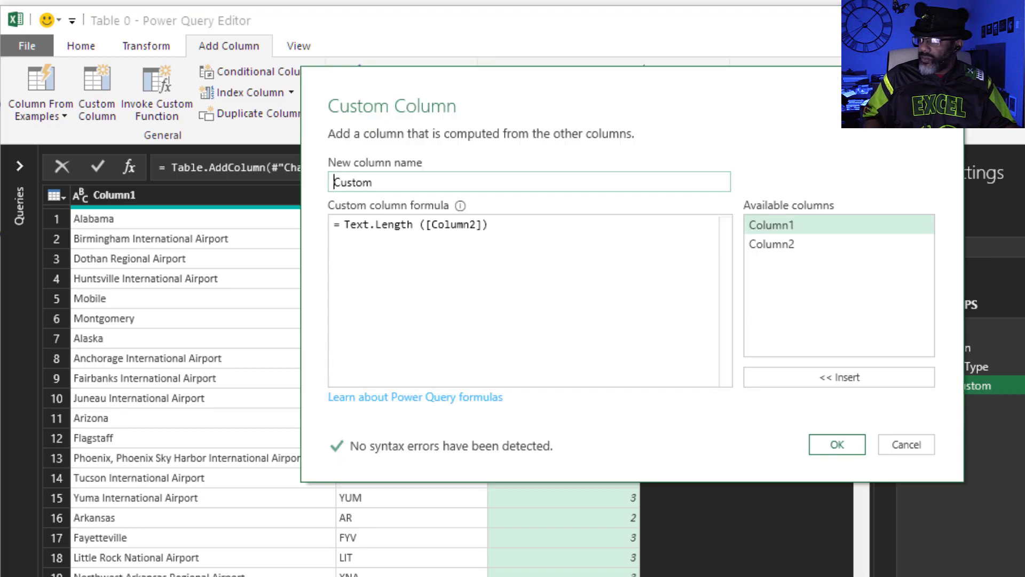
click(346, 225)
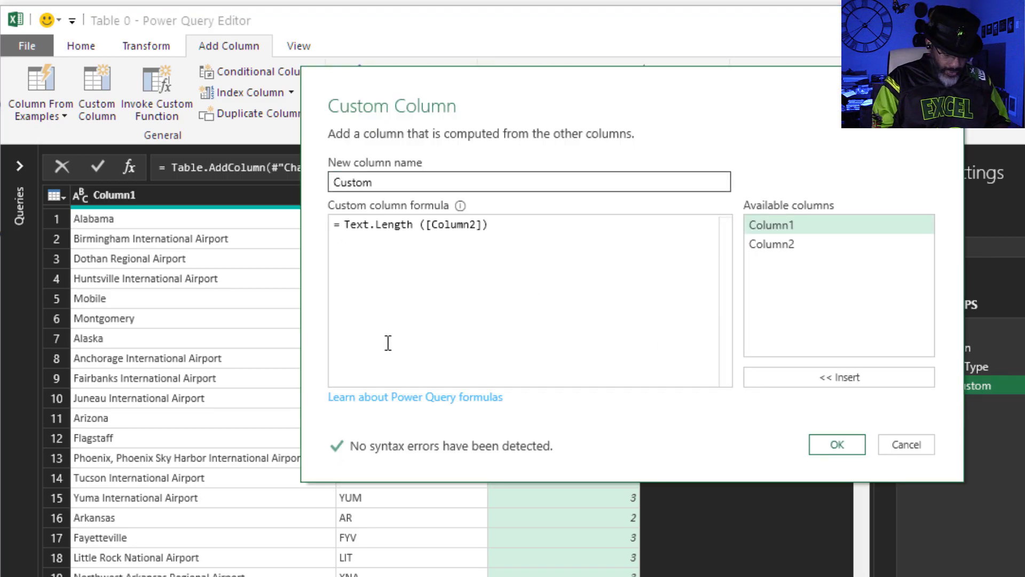
text(if)
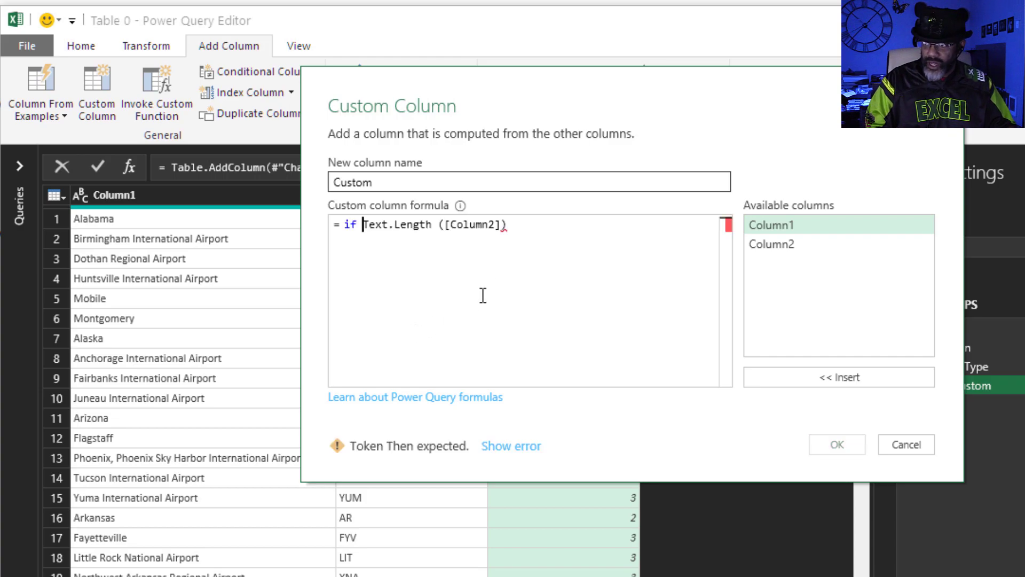
click(519, 224)
text(= 2 then)
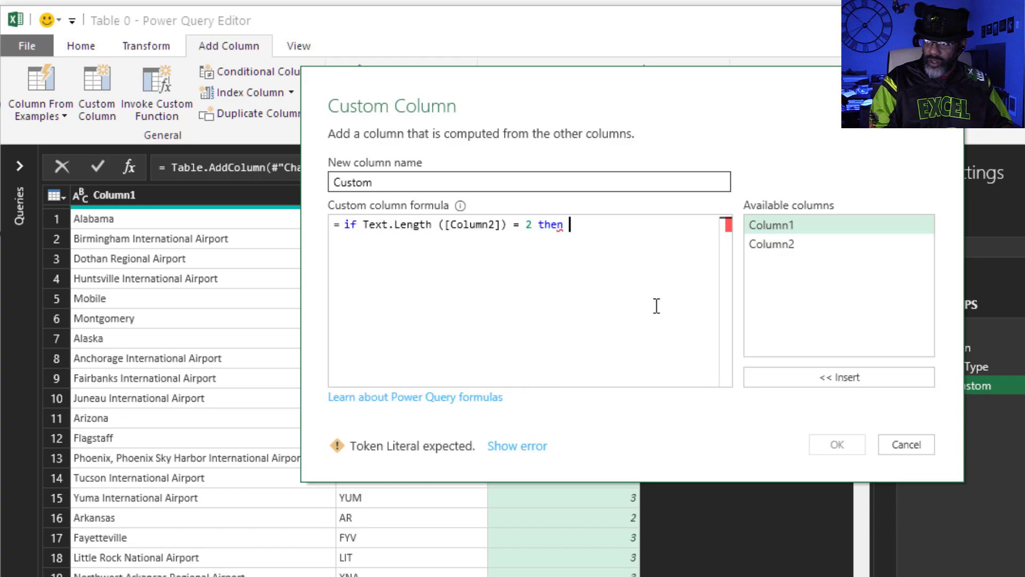
double_click(763, 227)
text(else null)
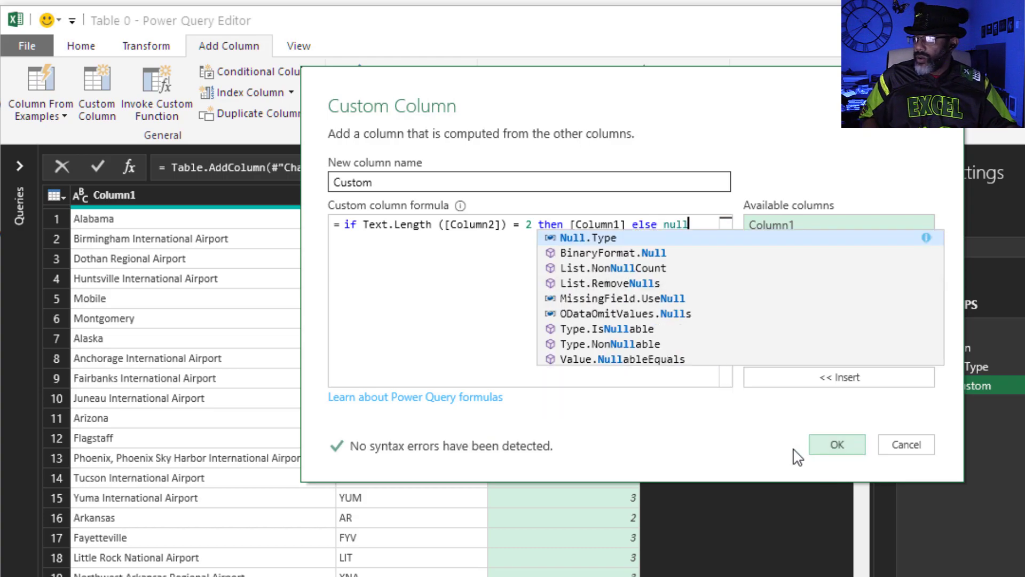
click(836, 445)
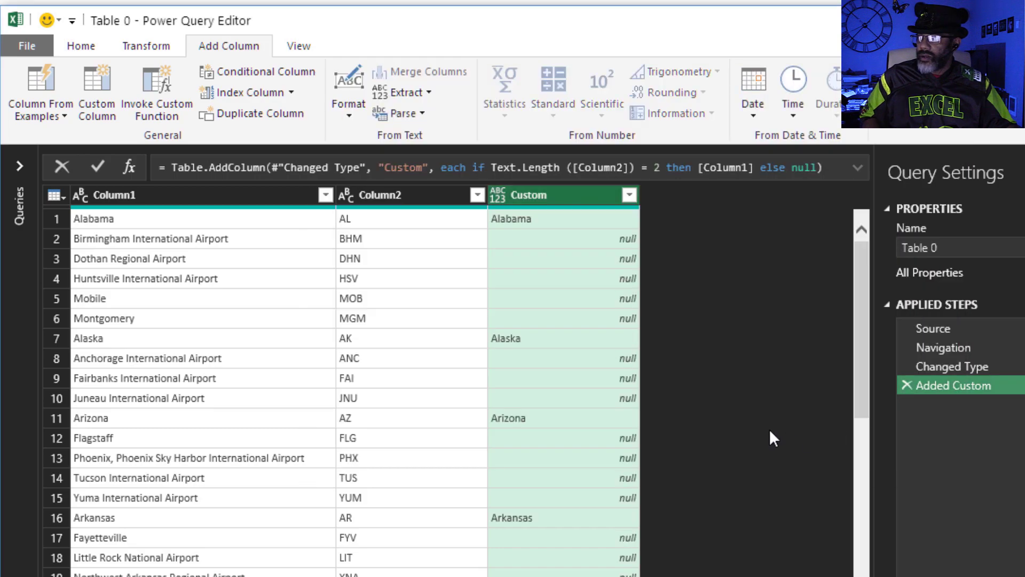
Fill the Custom column down so airport rows carry state names like Alabama, Alaska
right_click(568, 197)
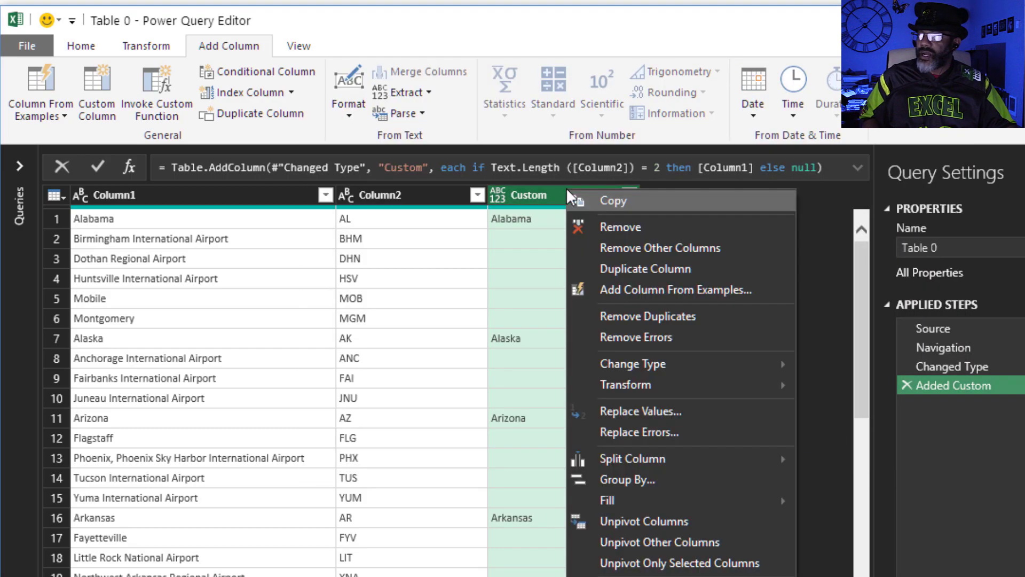
mouse_move(664, 499)
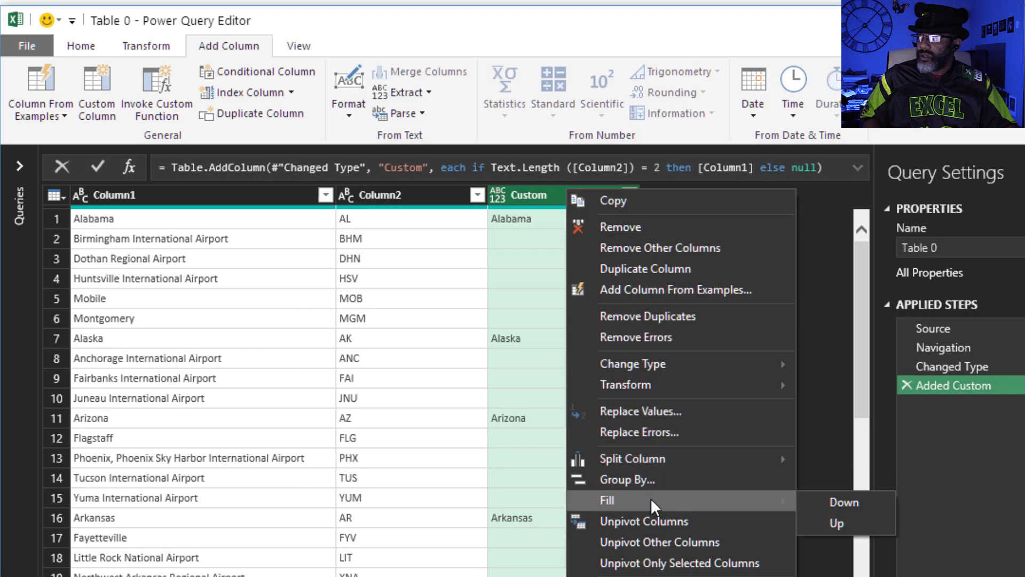
click(840, 499)
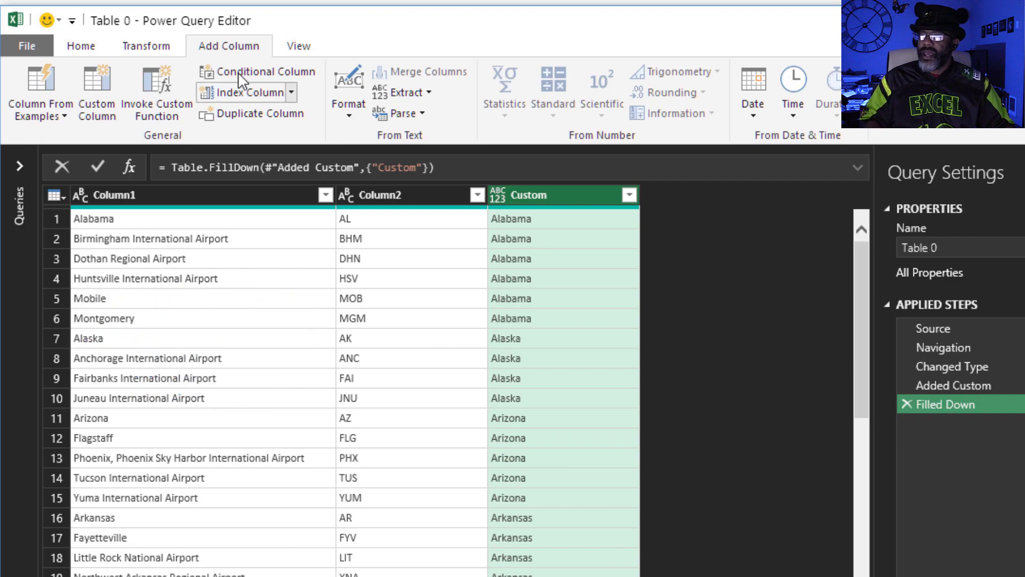
Define a conditional column rule: if Column1 equals the Custom column, output x
click(213, 71)
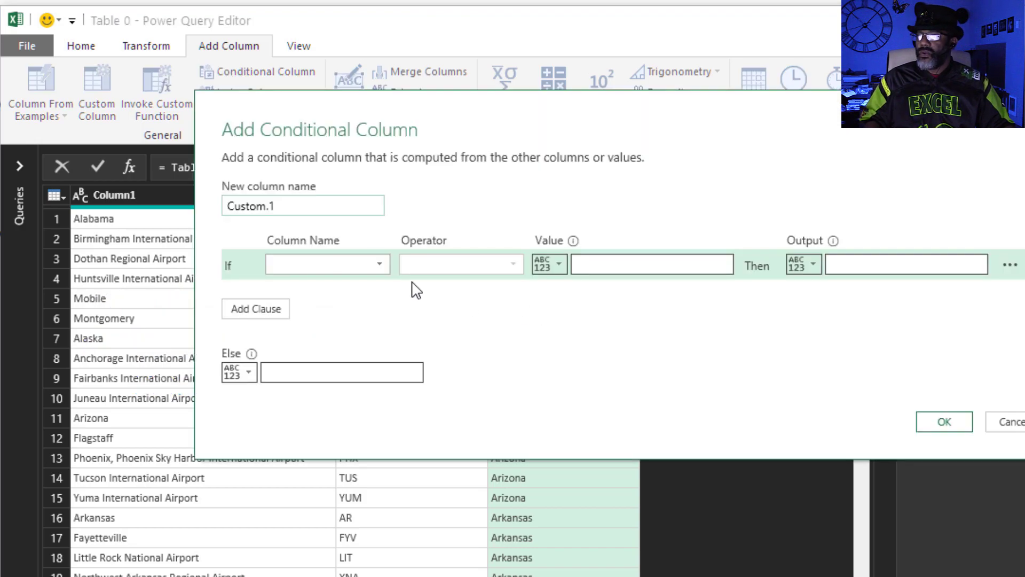
click(381, 266)
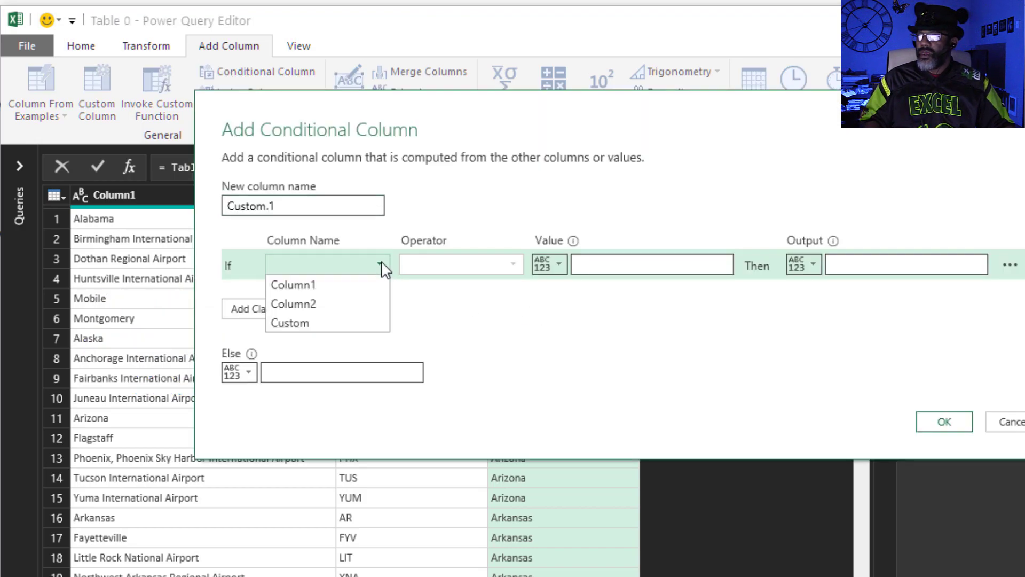
click(361, 289)
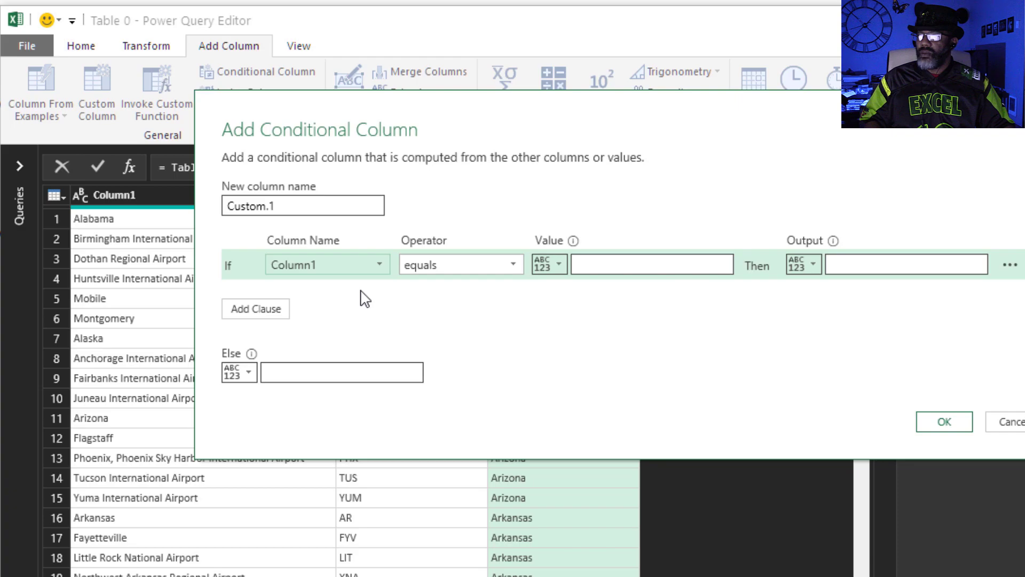
click(556, 266)
click(560, 305)
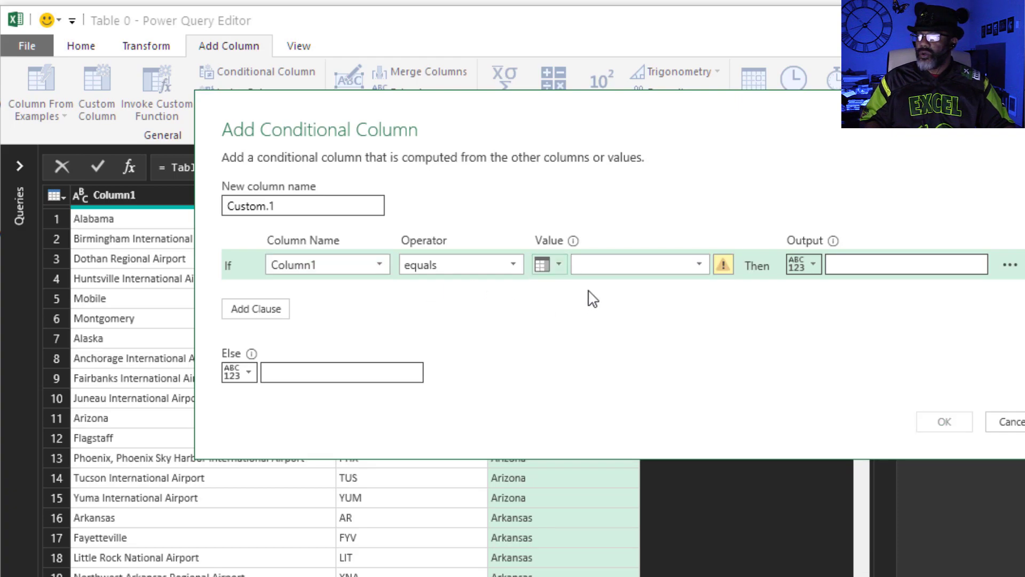
click(701, 265)
click(682, 325)
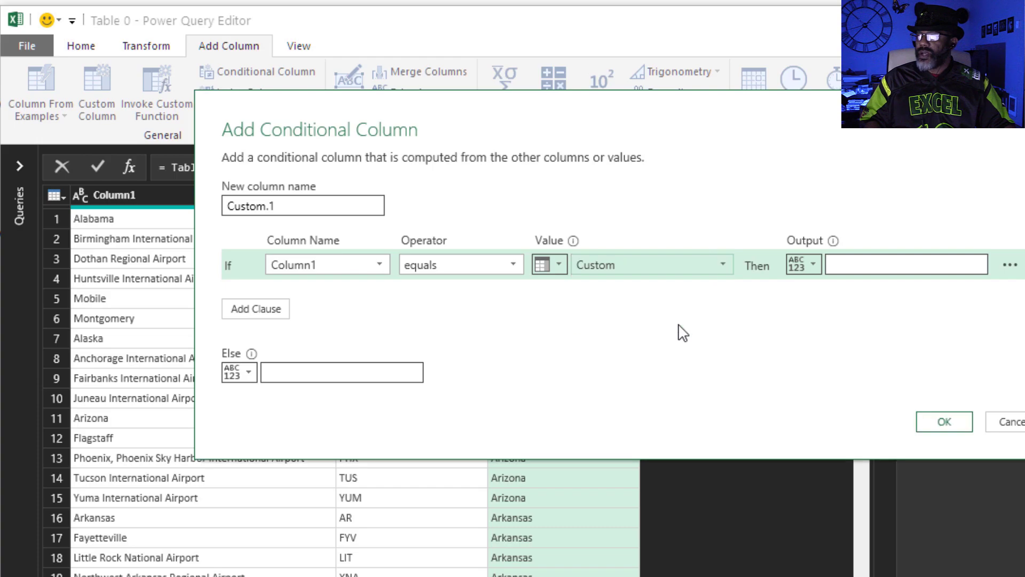
click(852, 264)
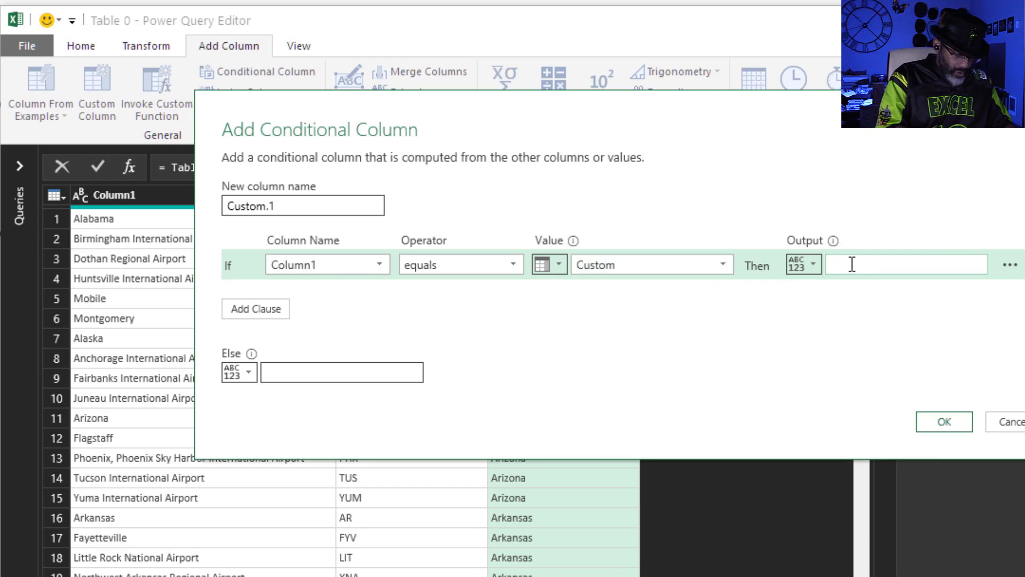
text(x)
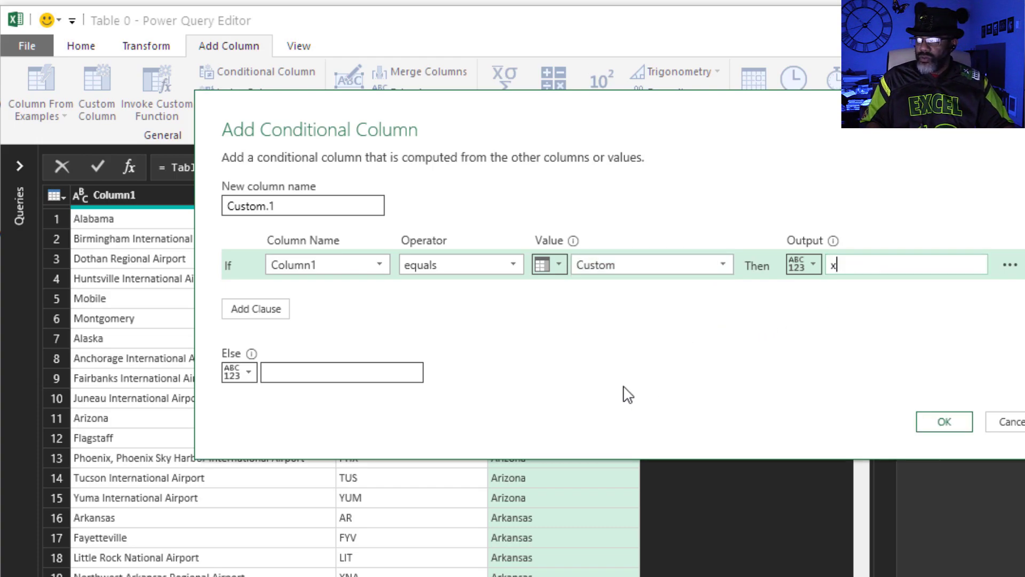
Add the Custom.1 column, filter it to null rows only, then remove it
click(932, 430)
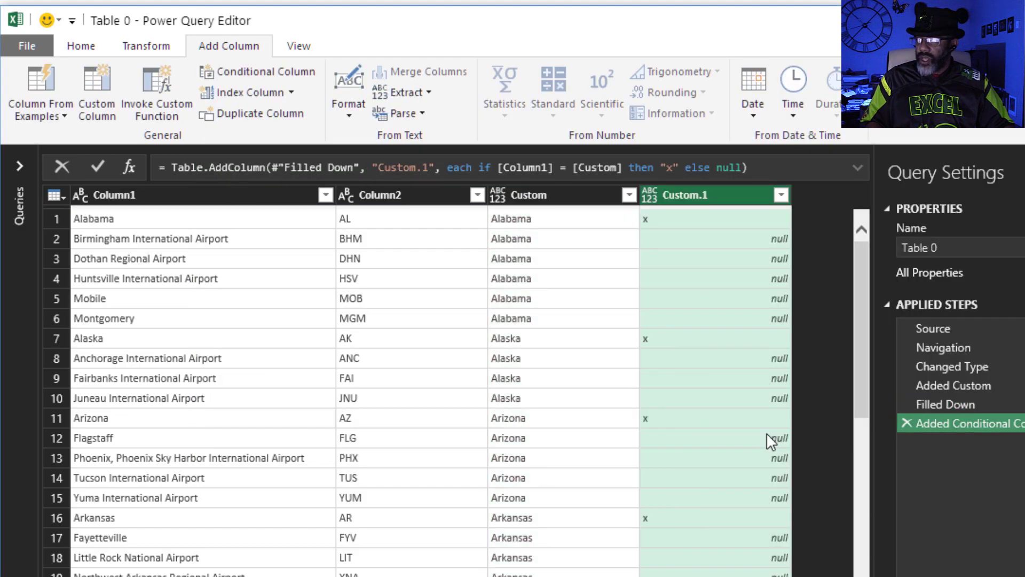
click(782, 196)
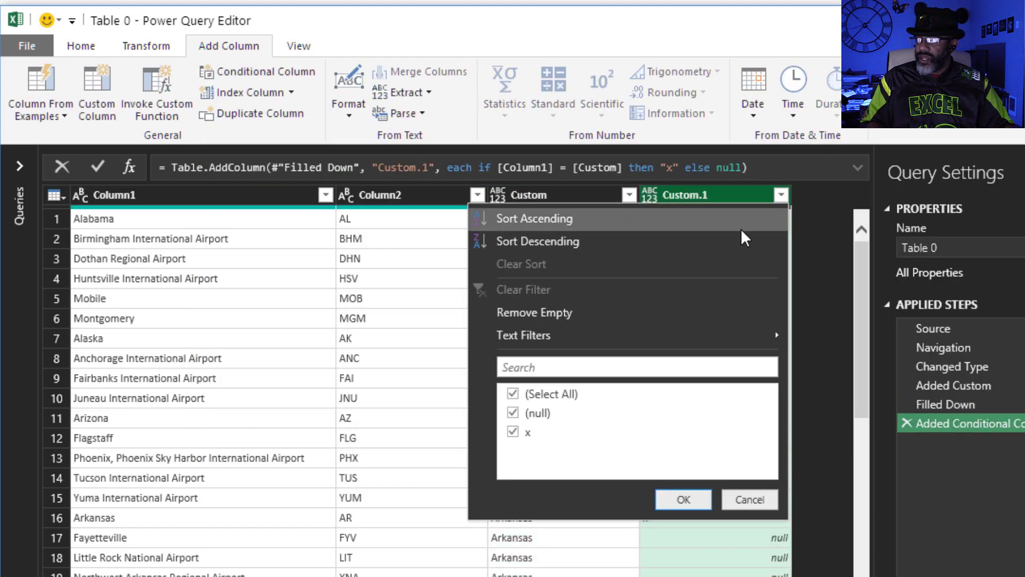
click(513, 432)
click(682, 499)
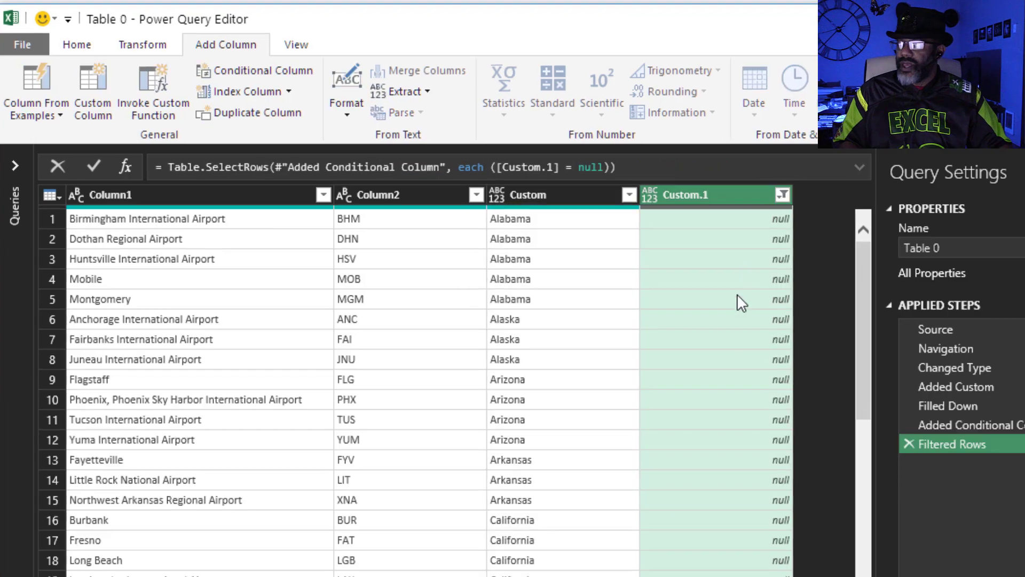
right_click(730, 194)
click(784, 233)
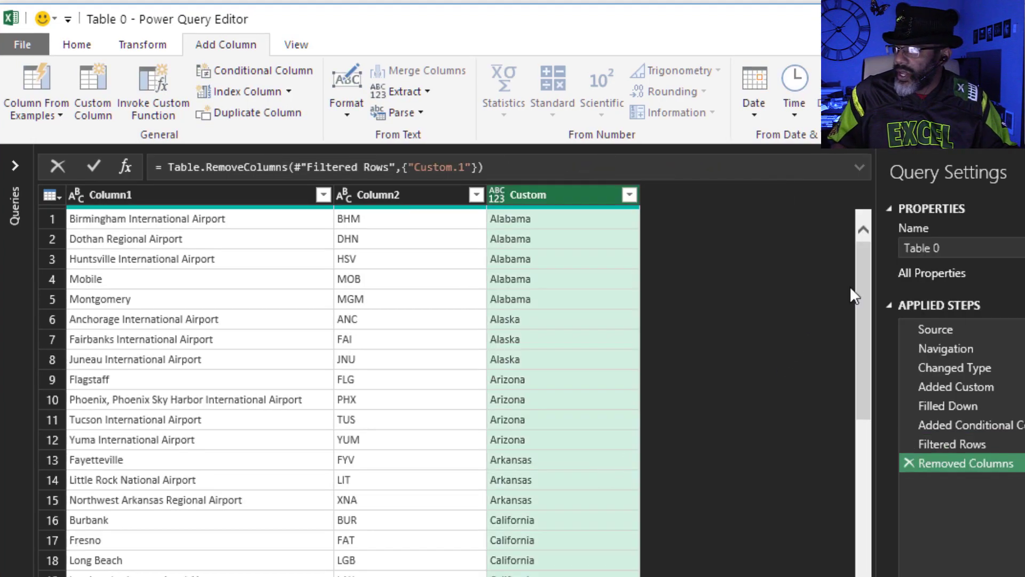
Rename the query to Aiports and load it as a connection only
click(921, 248)
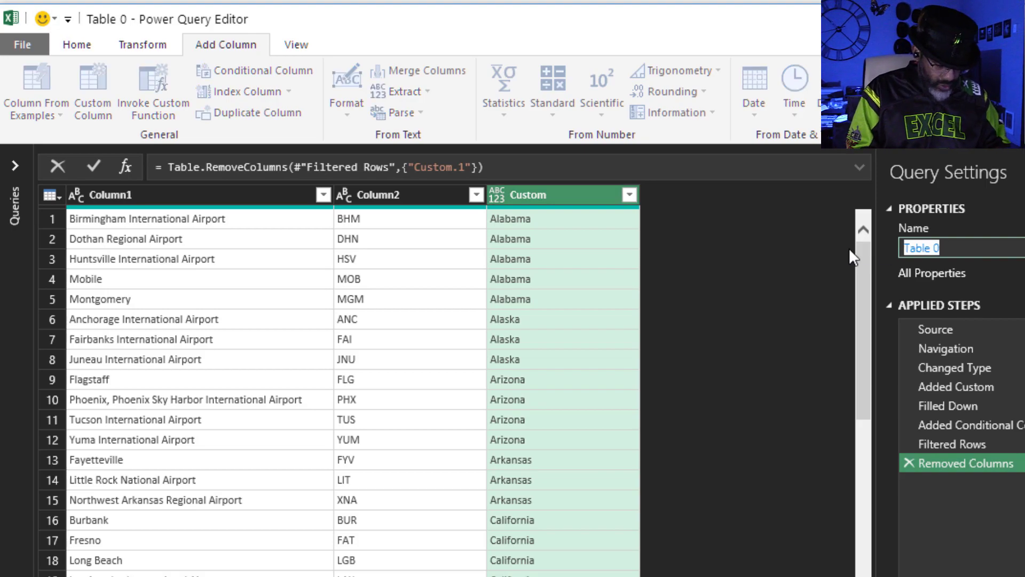
text(Aiports)
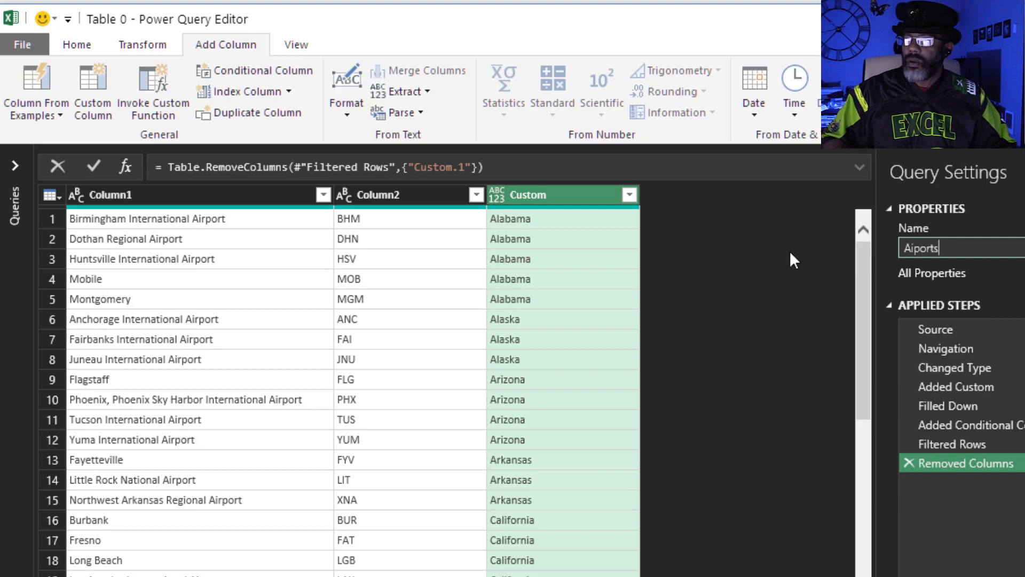
key(Return)
click(18, 52)
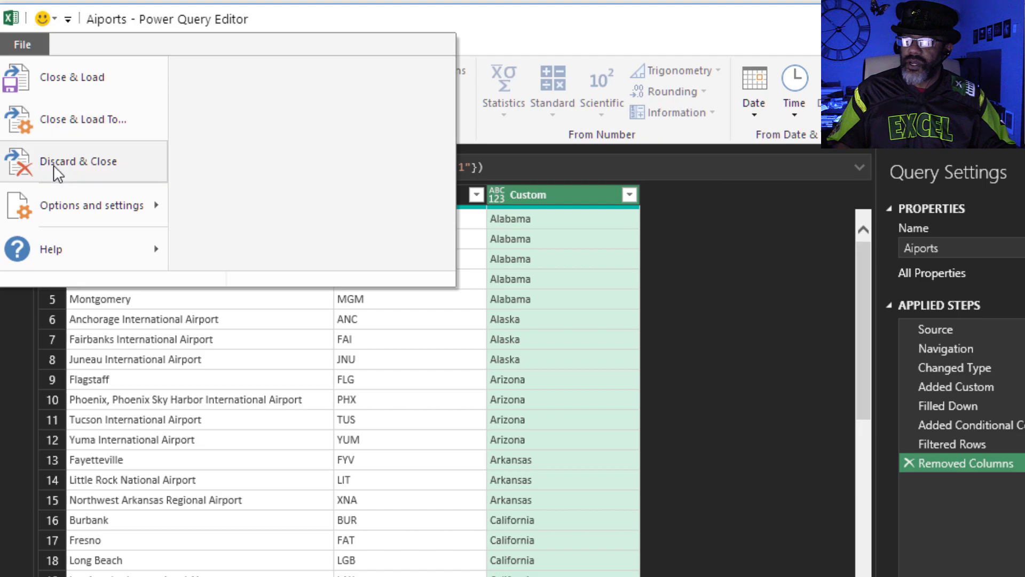
click(64, 135)
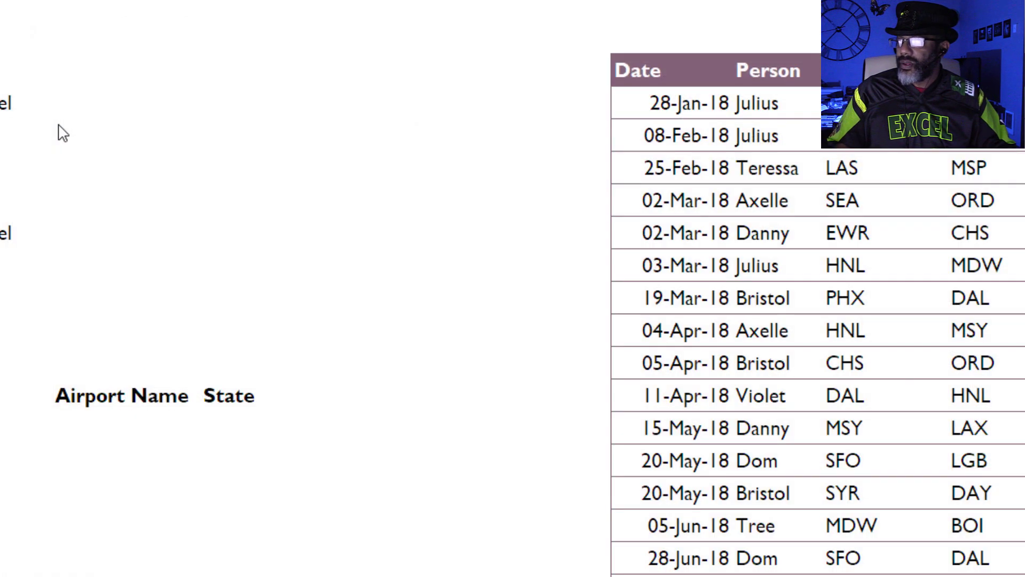
click(443, 296)
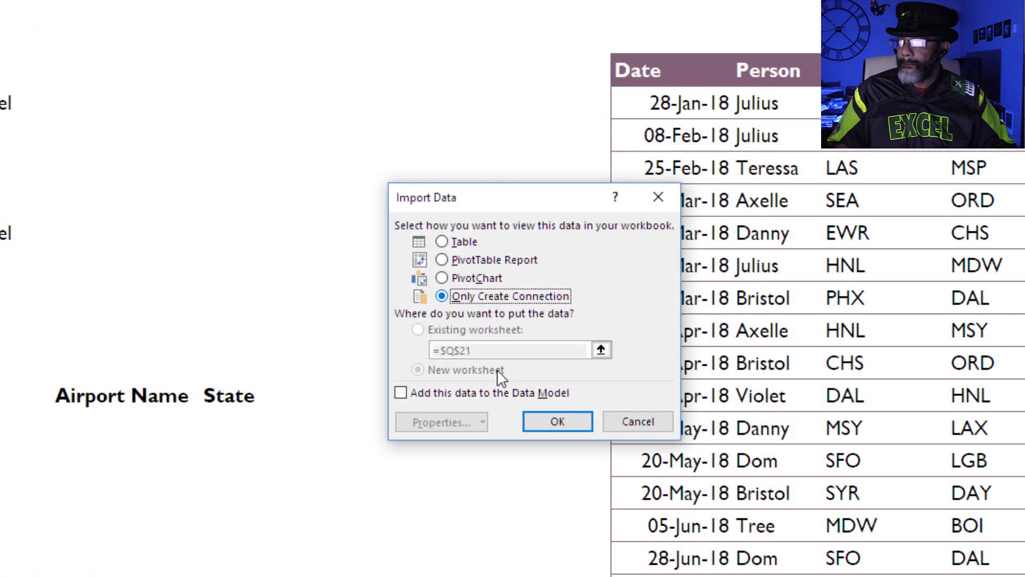
click(565, 423)
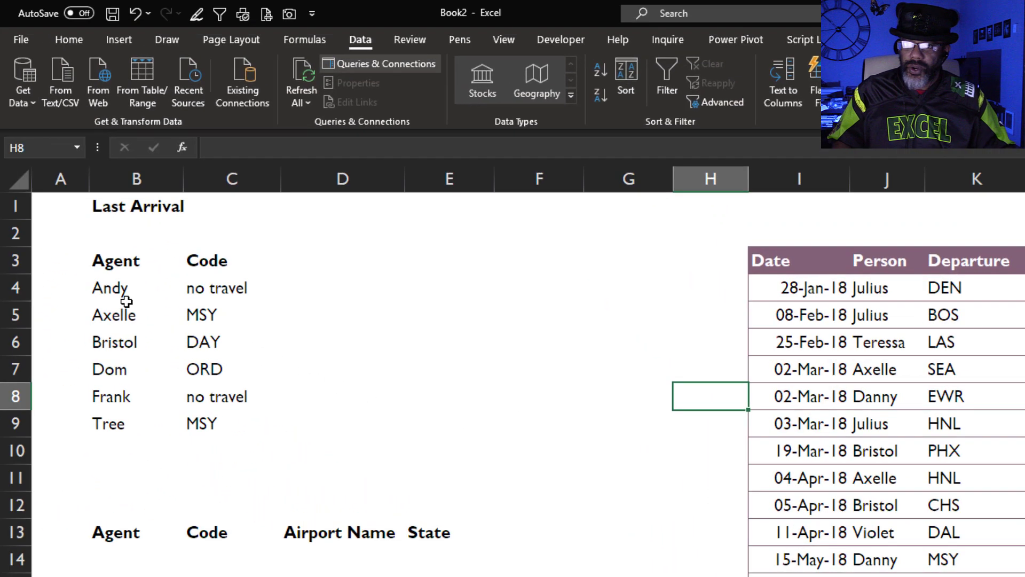
Turn the Agent and Code list B3:C9 into a Power Query source table
click(126, 302)
click(146, 75)
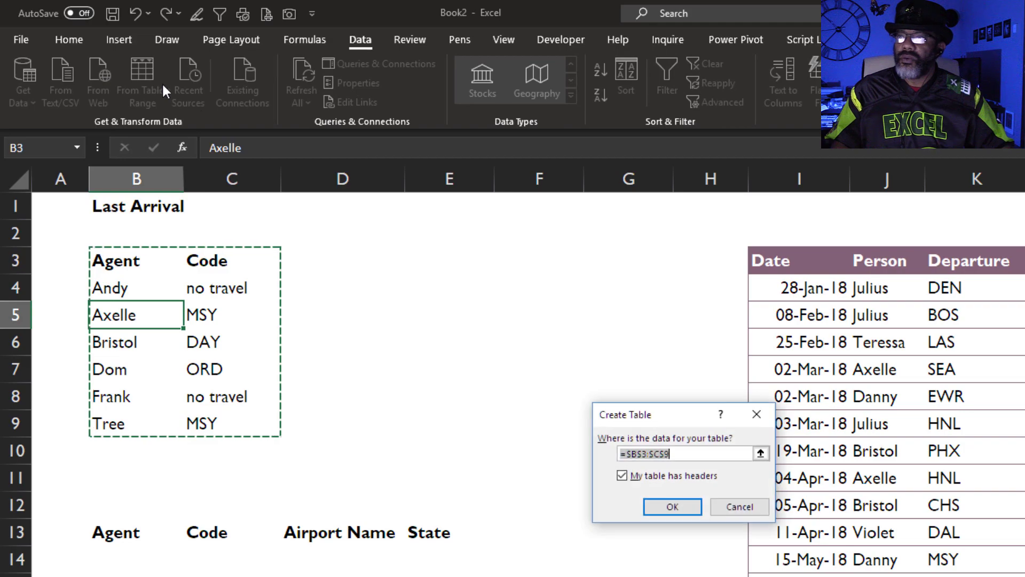
click(669, 508)
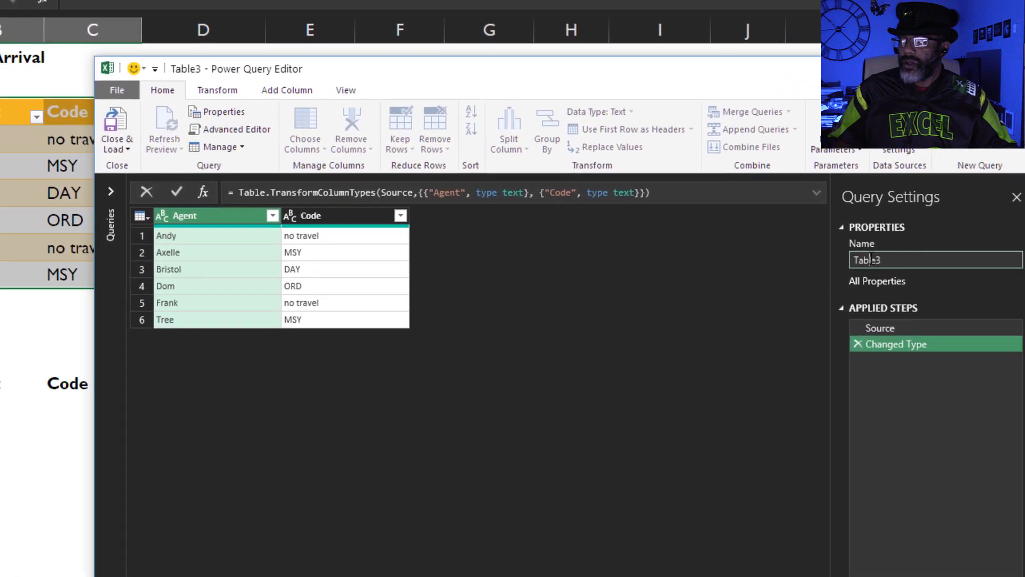
Rename the query to Agents and choose Only Create Connection for loading
double_click(869, 260)
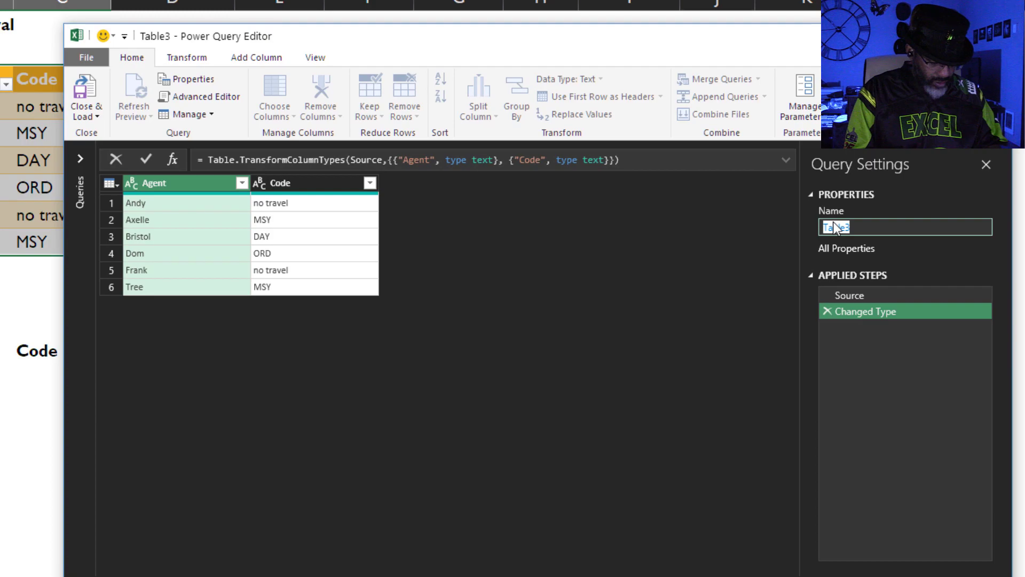
text(Agents)
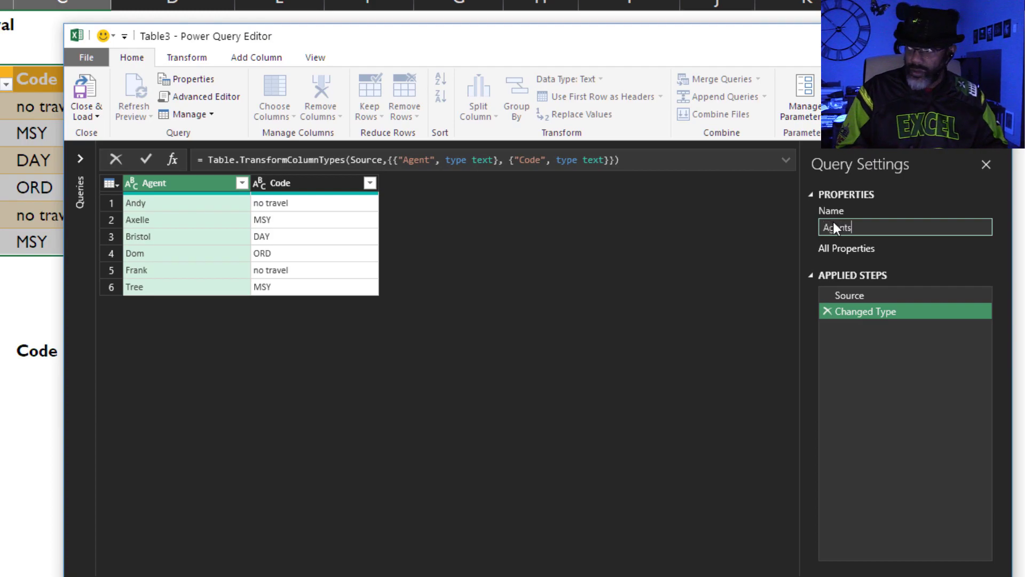
click(84, 115)
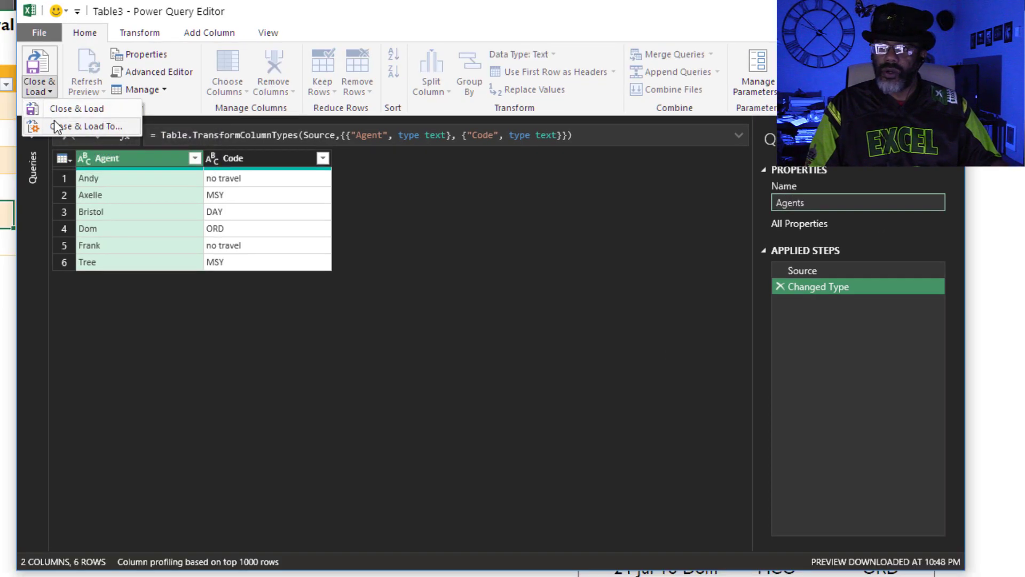
click(56, 125)
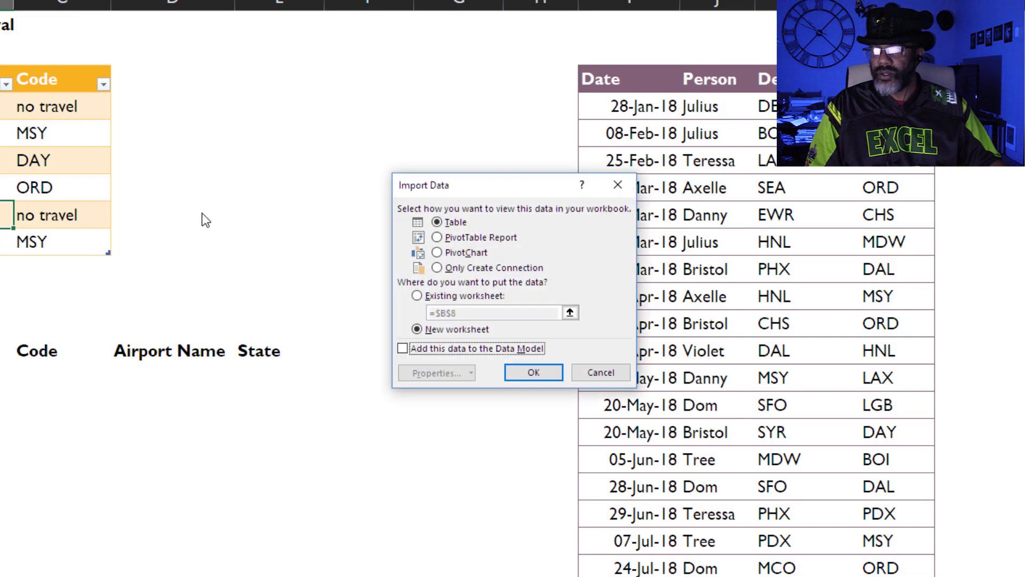
click(437, 268)
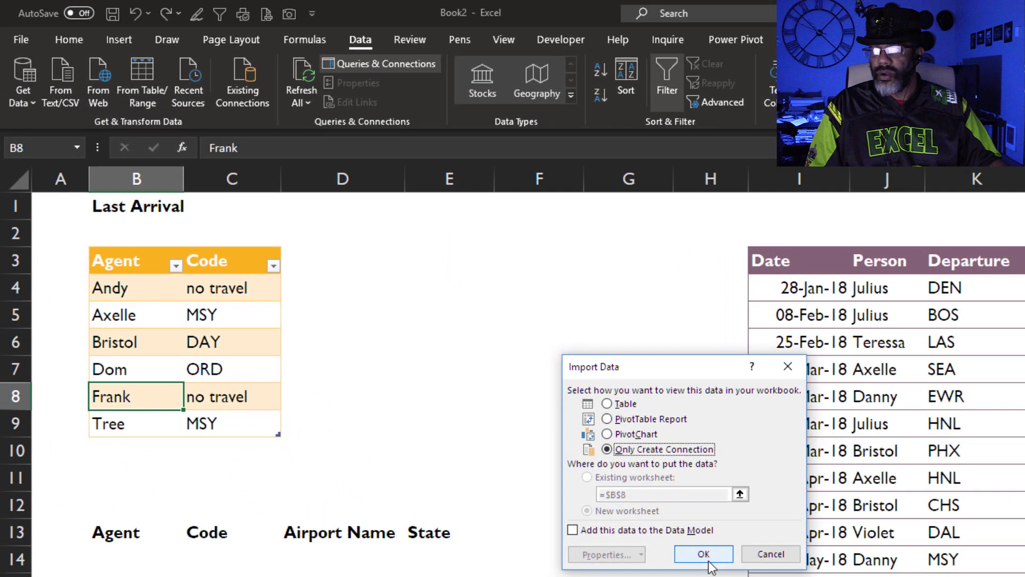
Merge Agents with Aiports, matching Agents' Code to Aiports' Column2
click(710, 560)
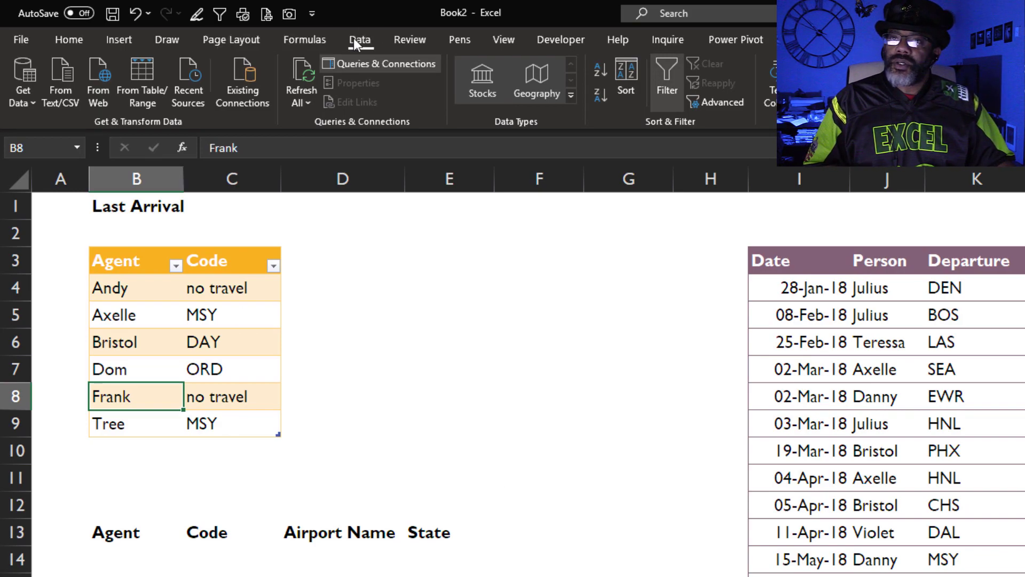
click(19, 105)
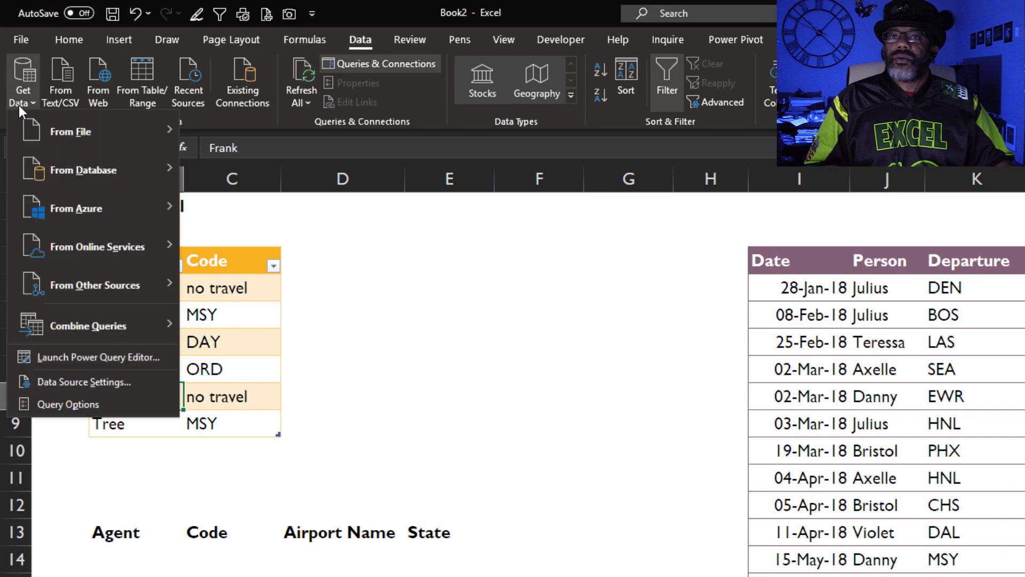
mouse_move(156, 323)
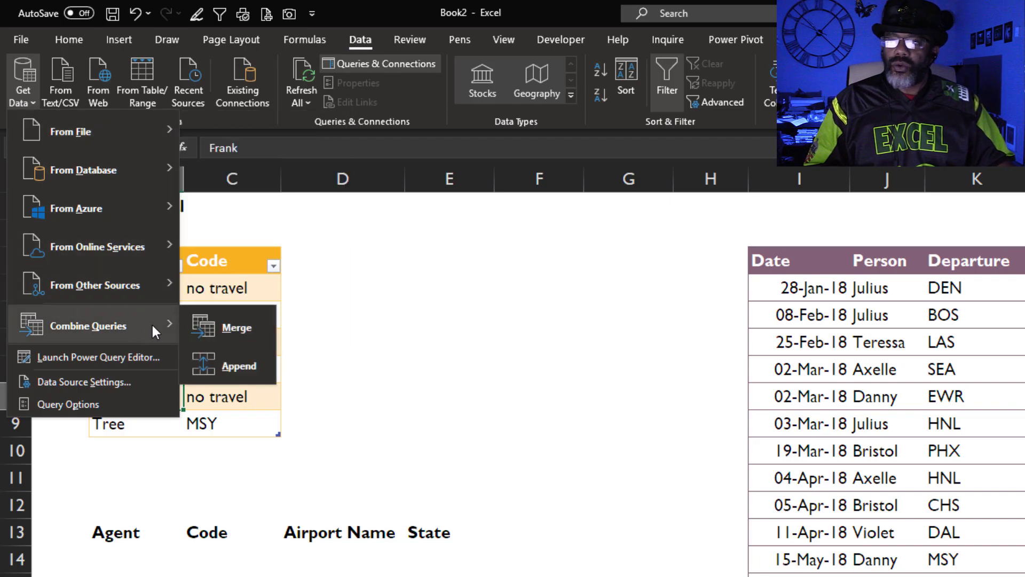
click(349, 424)
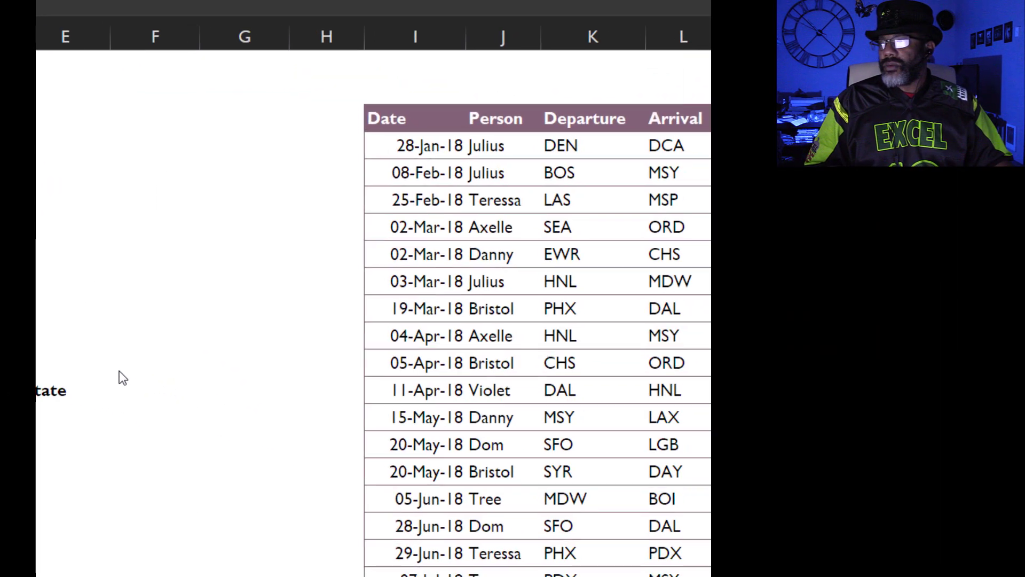
click(267, 114)
click(260, 130)
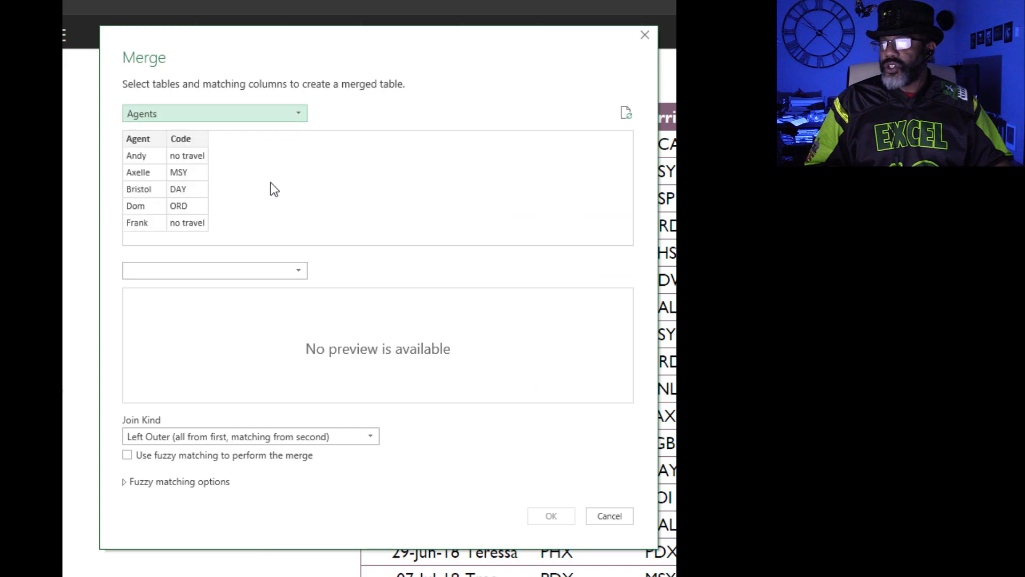
click(274, 271)
click(273, 303)
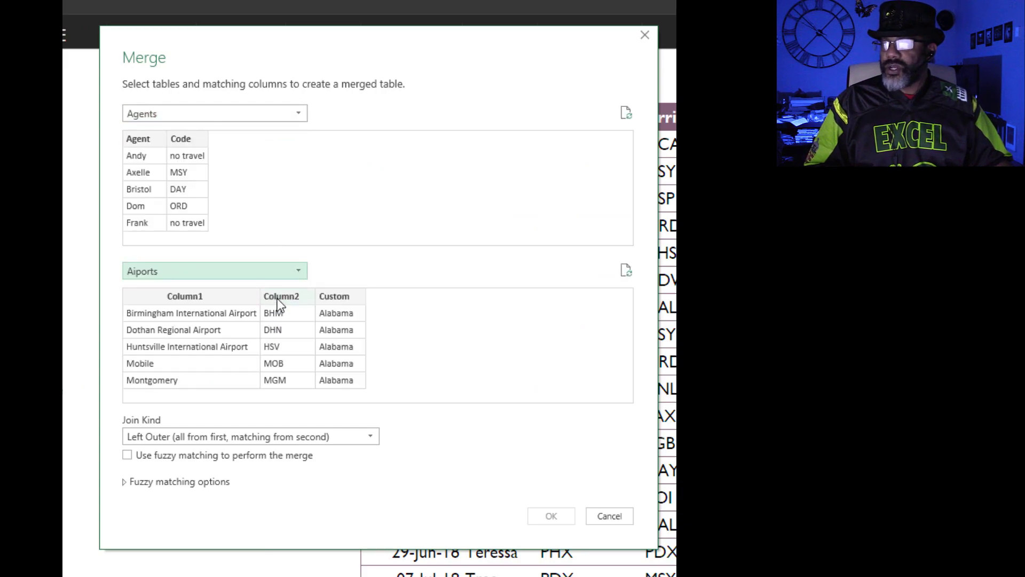
click(278, 301)
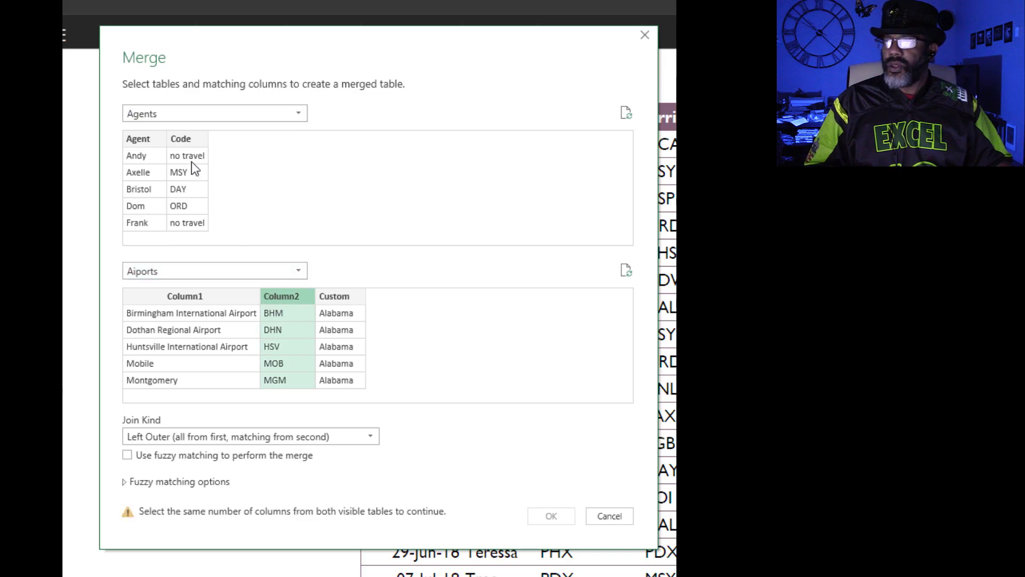
click(177, 139)
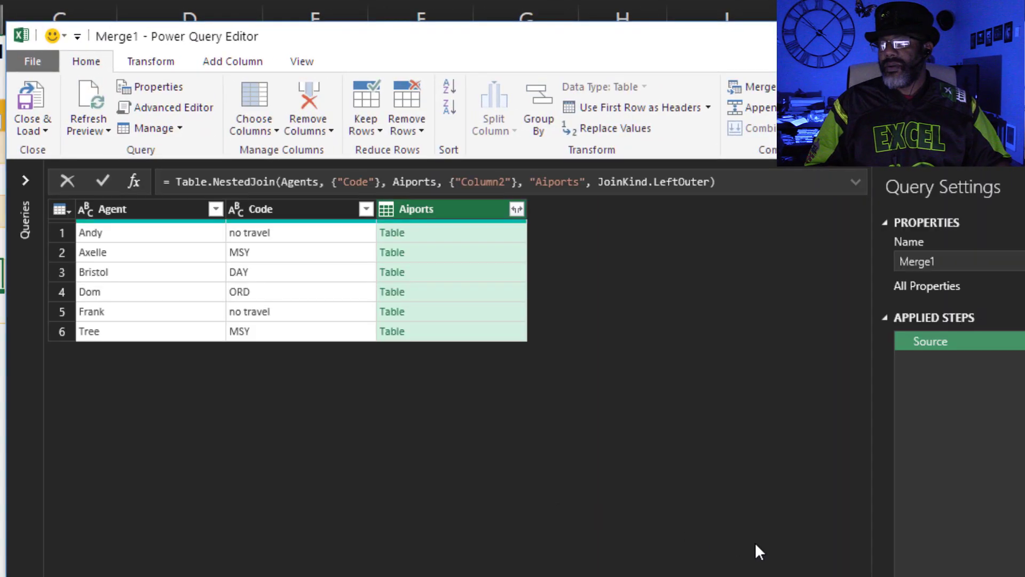
Expand the Aiports columns without prefix and remove the duplicate Column2
click(516, 208)
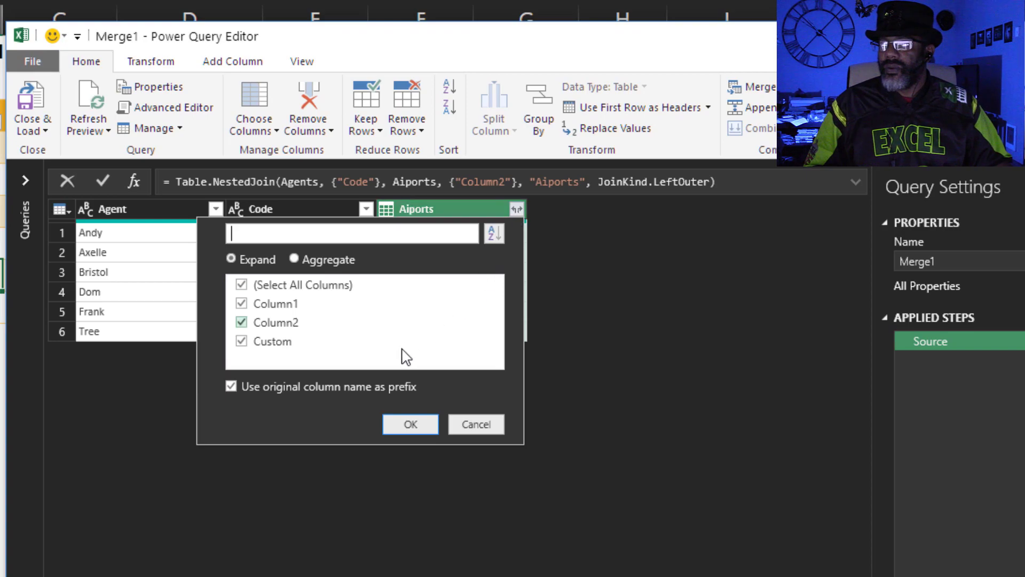
click(371, 387)
click(411, 424)
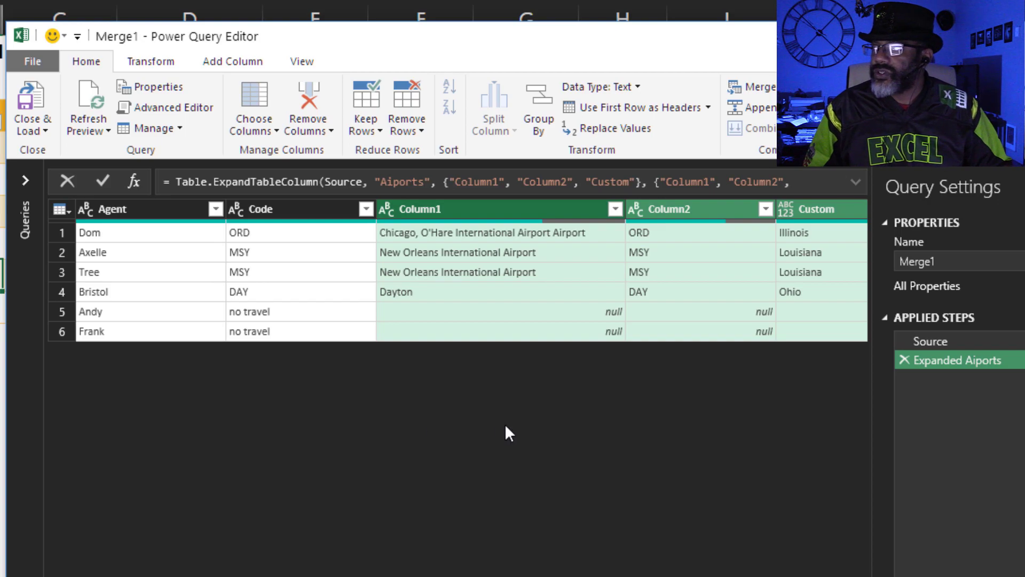
click(665, 207)
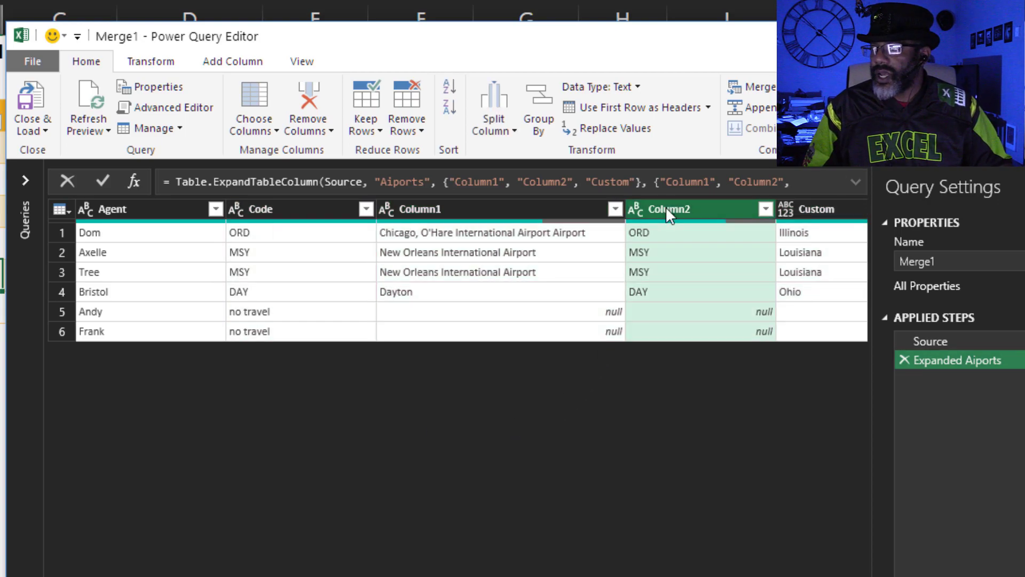
right_click(665, 206)
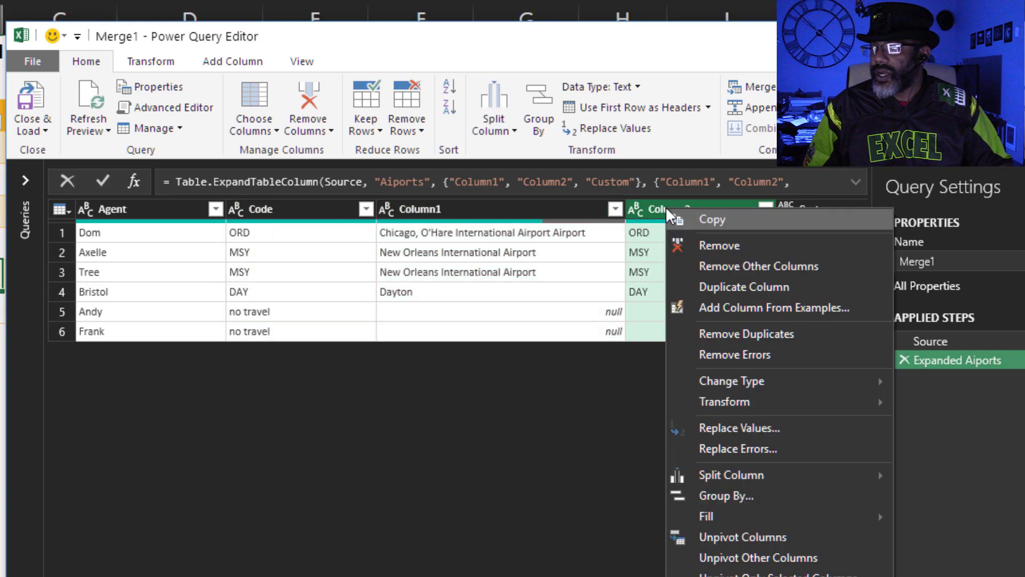
click(701, 246)
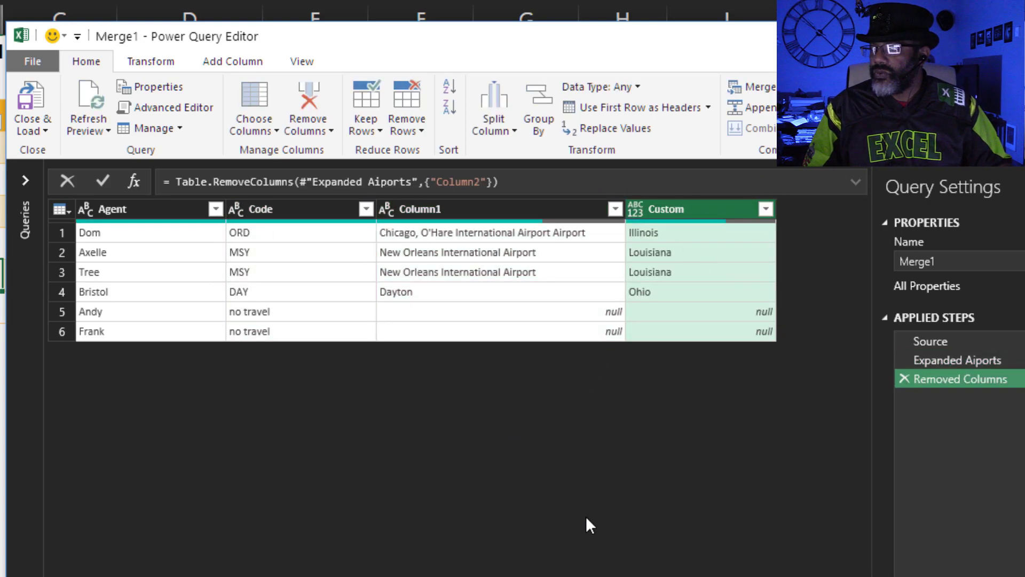
Rename Column1 to Airport Name and Custom to State, and sort Agent A to Z
double_click(412, 210)
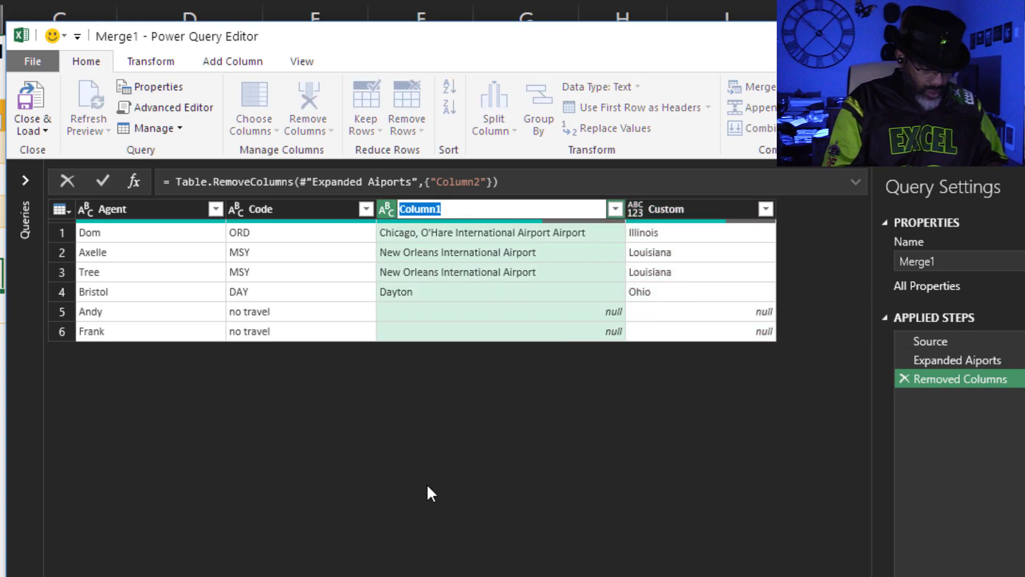
text(Airport Name)
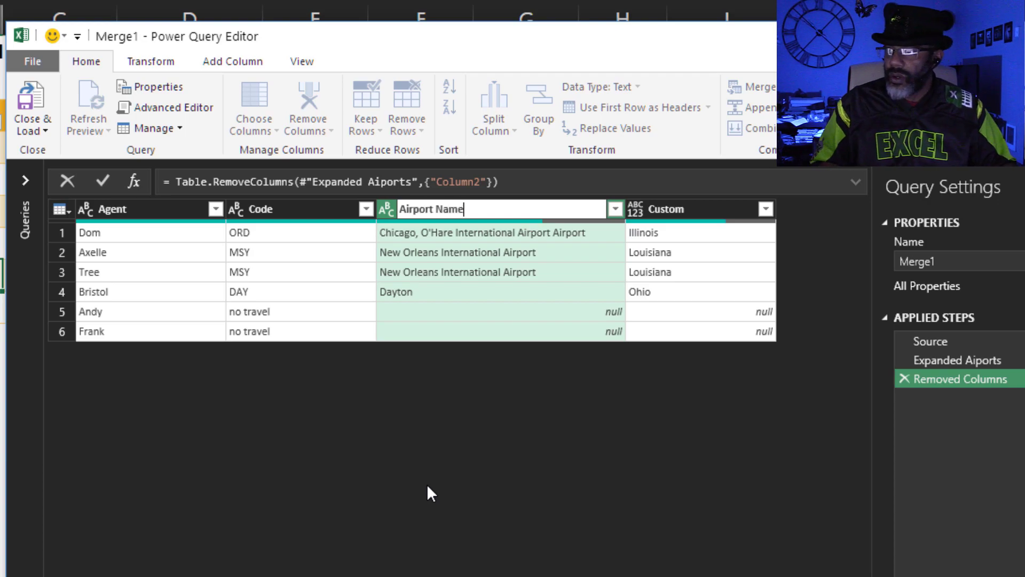
double_click(677, 211)
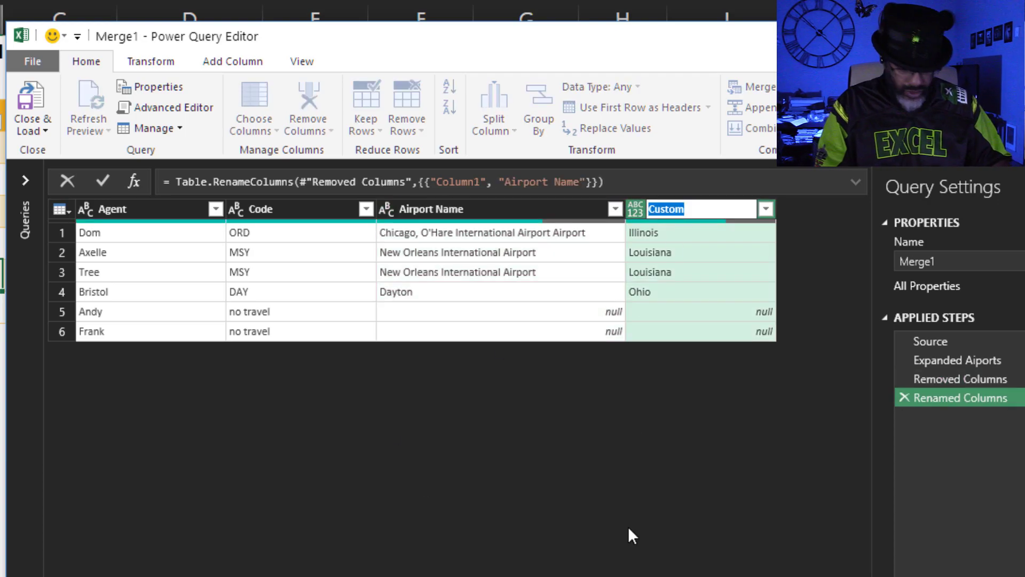
text(State)
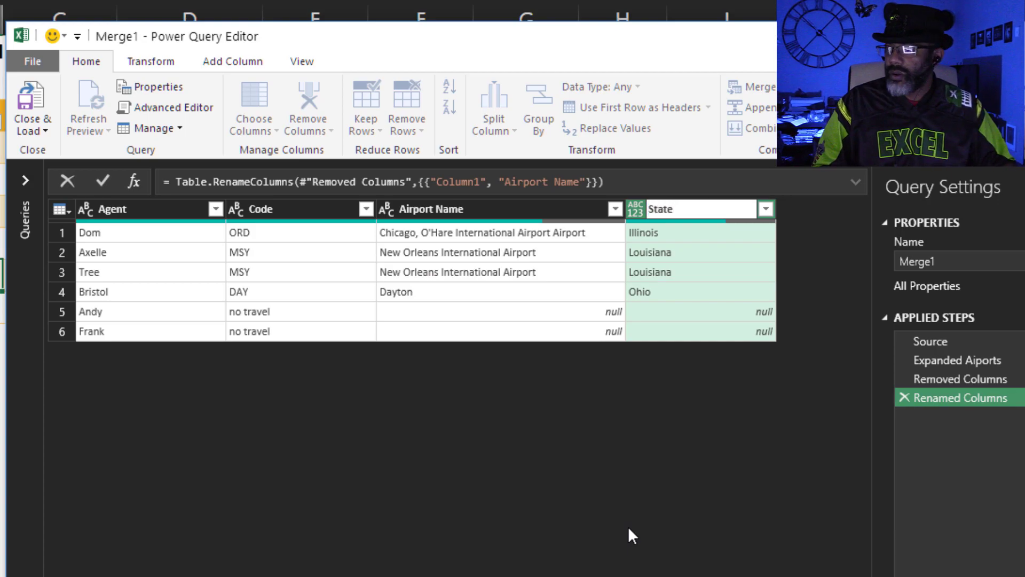
key(Return)
click(157, 272)
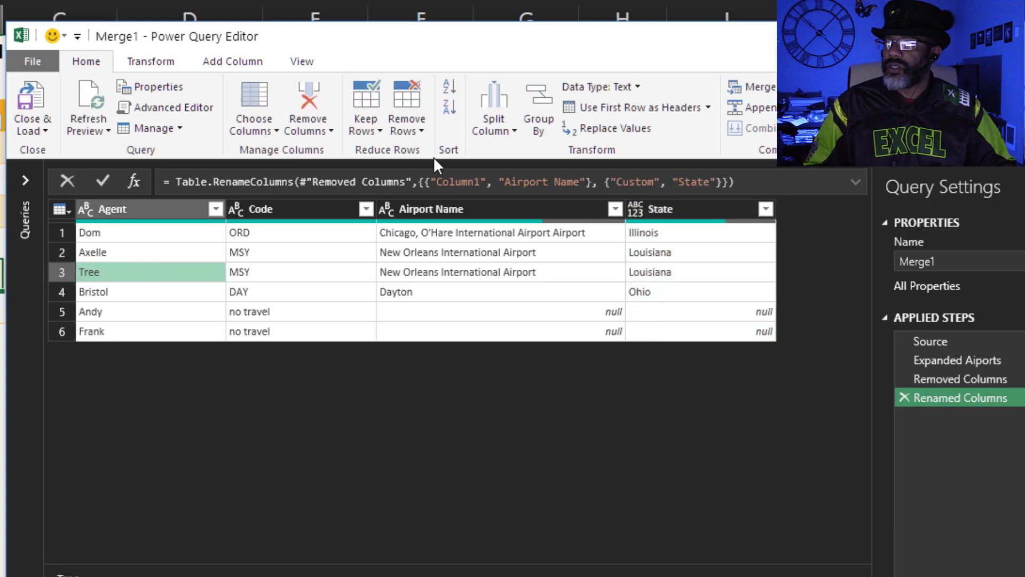
click(450, 87)
click(46, 132)
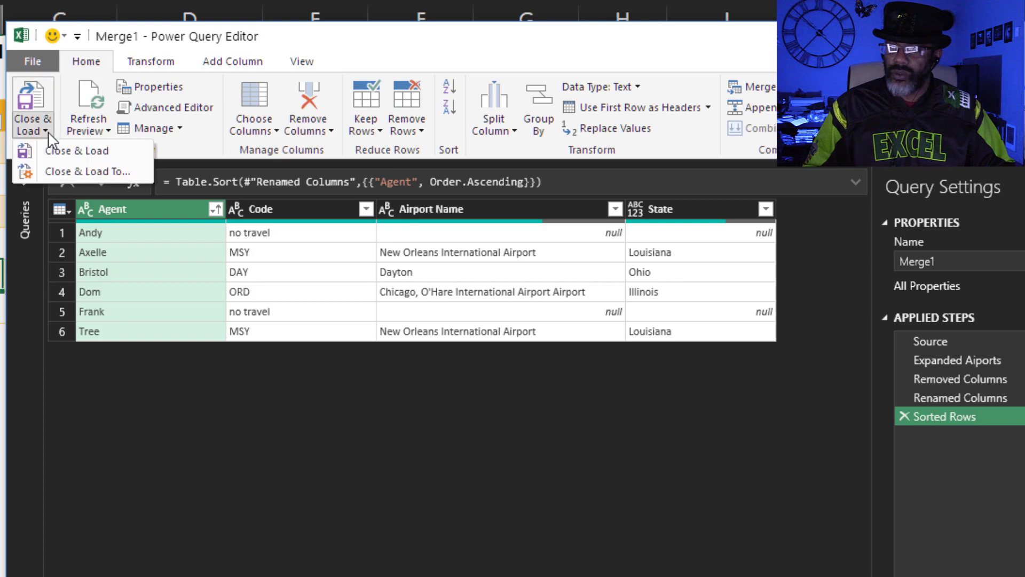
Load the Merge1 query as a table into the existing worksheet at Sheet4 cell B15
click(68, 170)
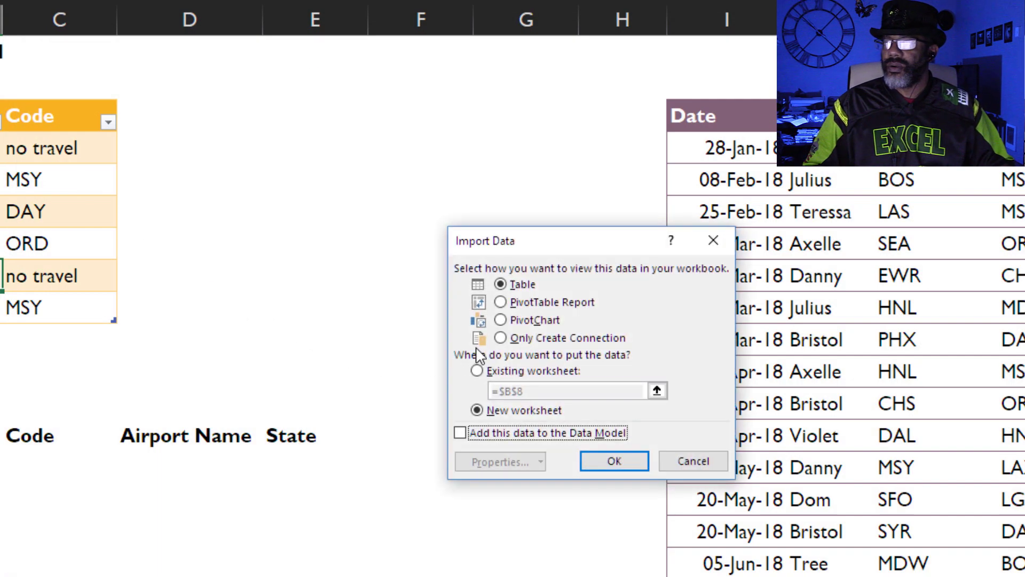
click(477, 371)
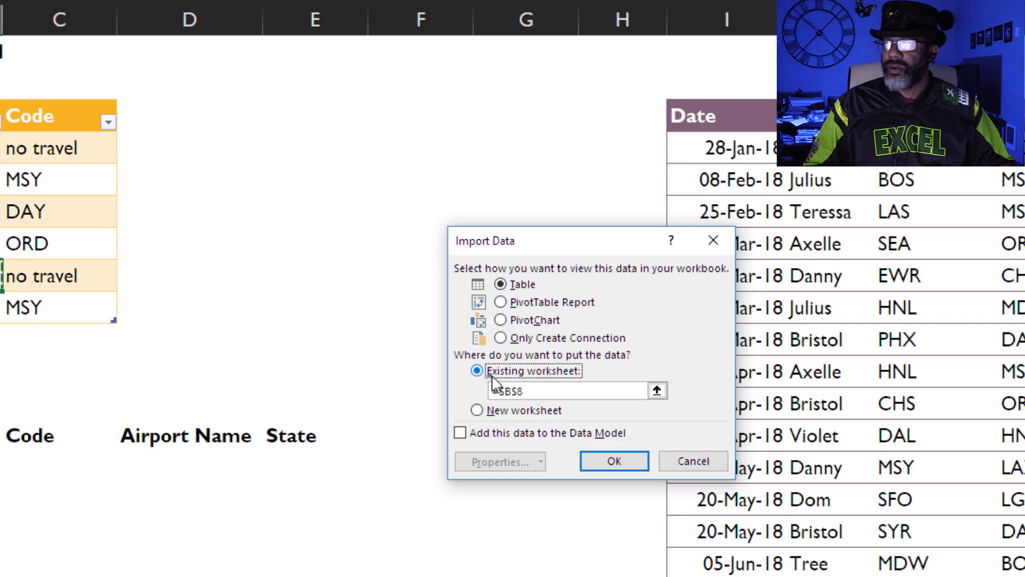
click(657, 391)
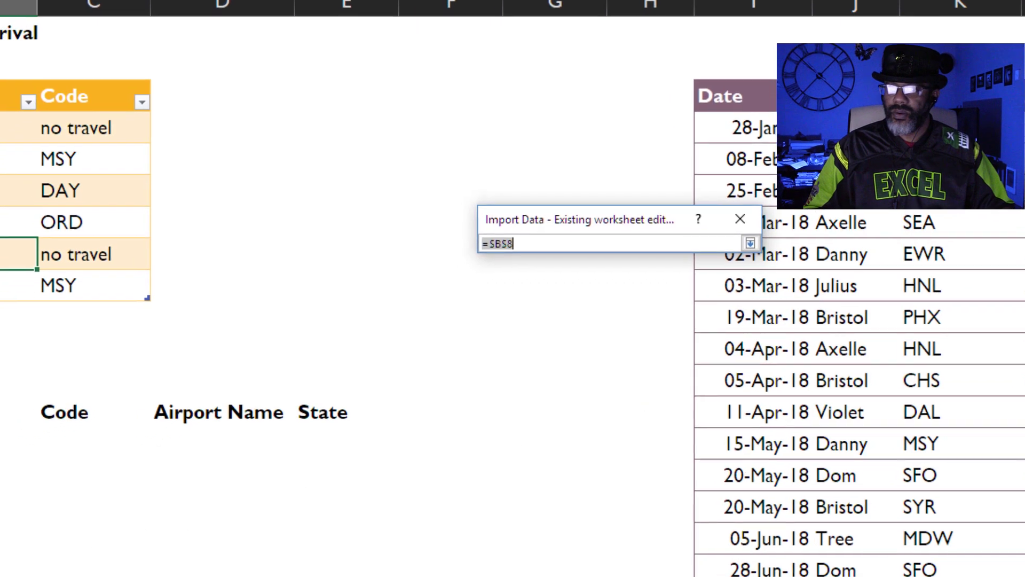
click(0, 494)
click(818, 188)
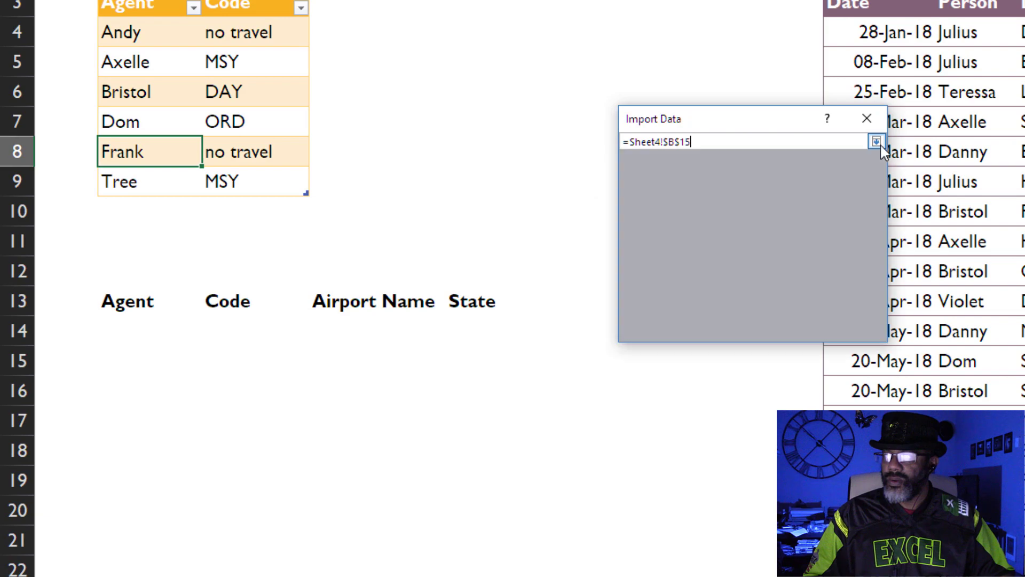
click(784, 319)
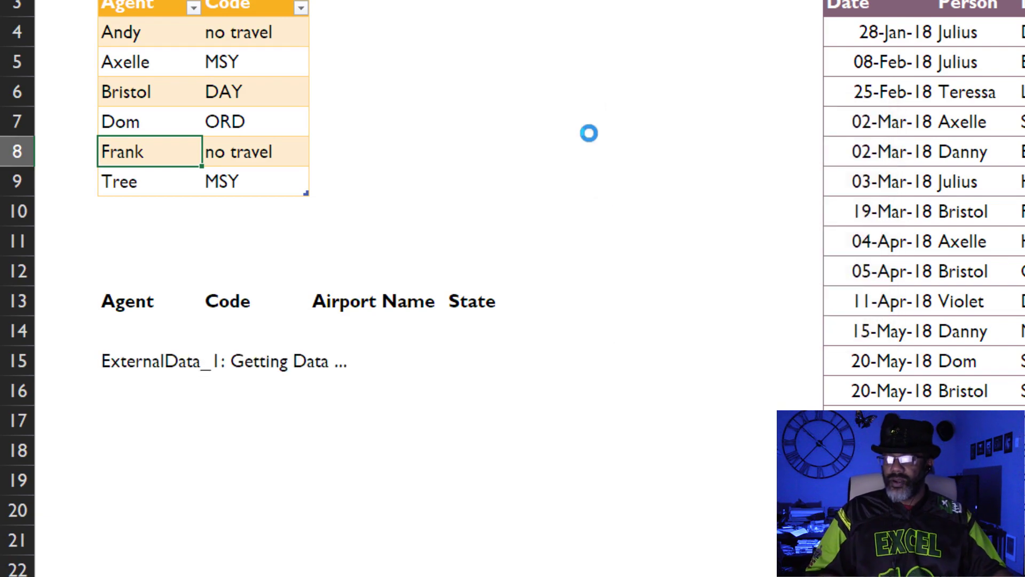